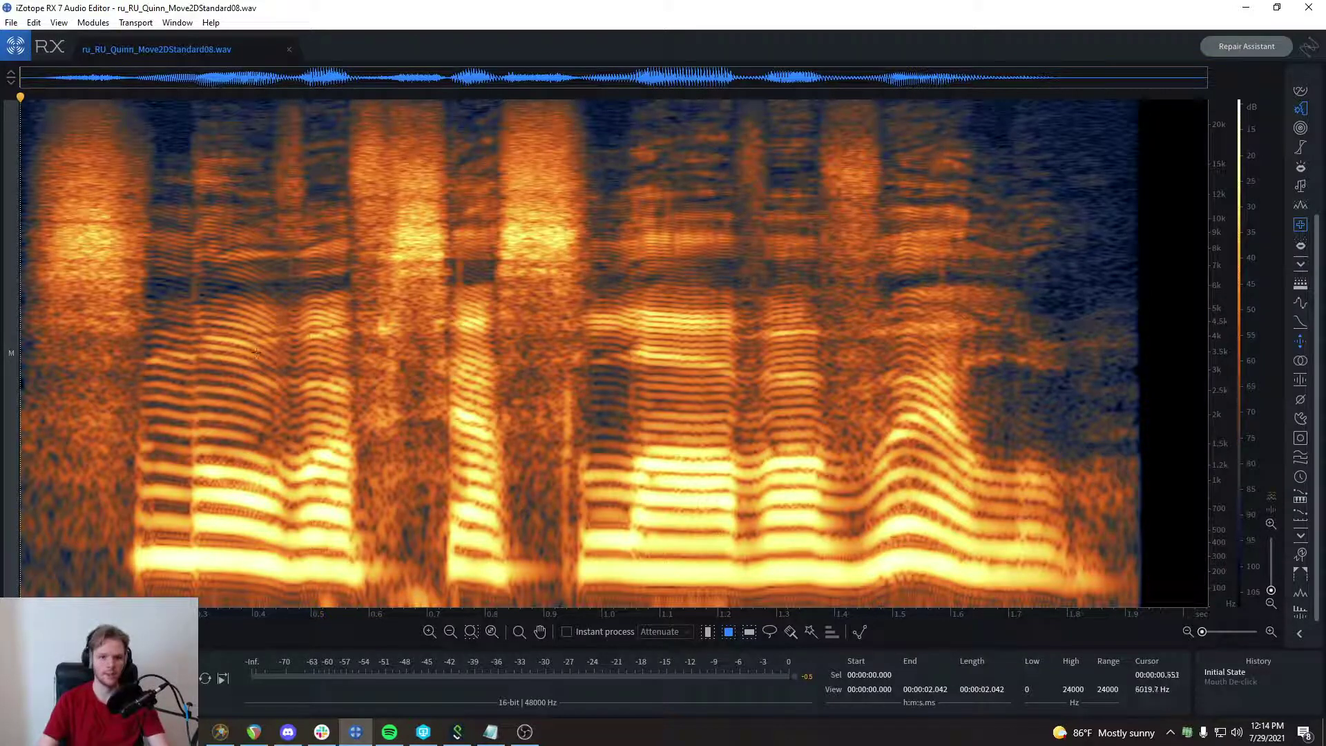
Step: Play the voice recording from the start and again from about 0.82 s to hear the mouth click
key("space")
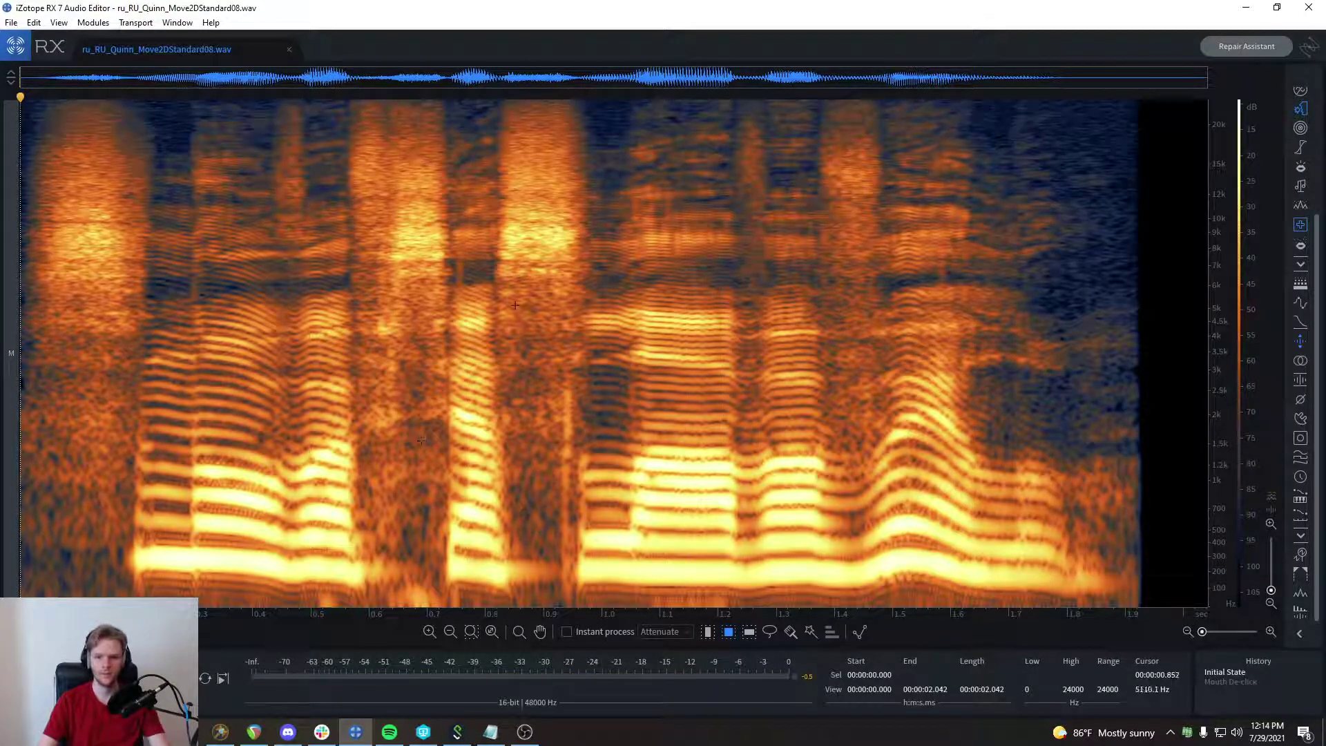
left_click(502, 324)
key("space")
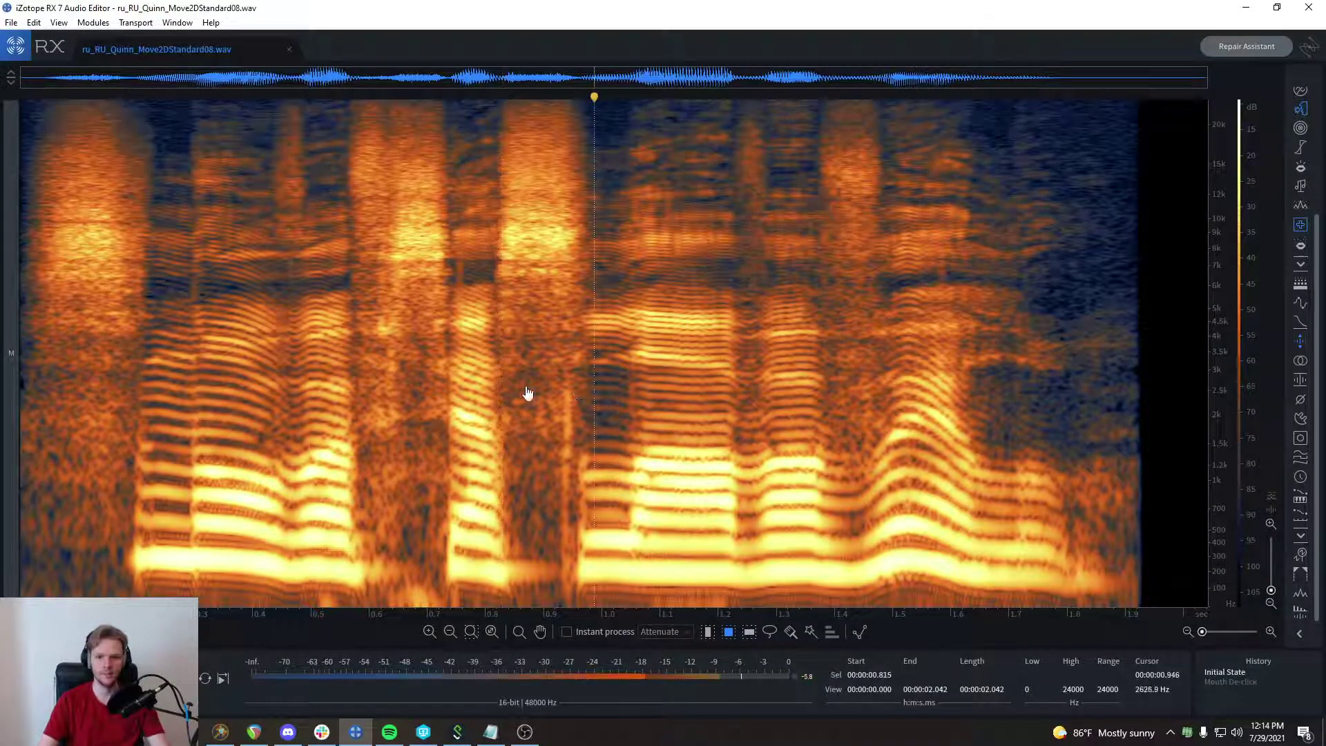
left_click(572, 453)
Step: Mark the click from about 0.913 to 0.970 s below 2.9 kHz, clear the selection and replay the recording from the start
left_click_drag(551, 372, 583, 606)
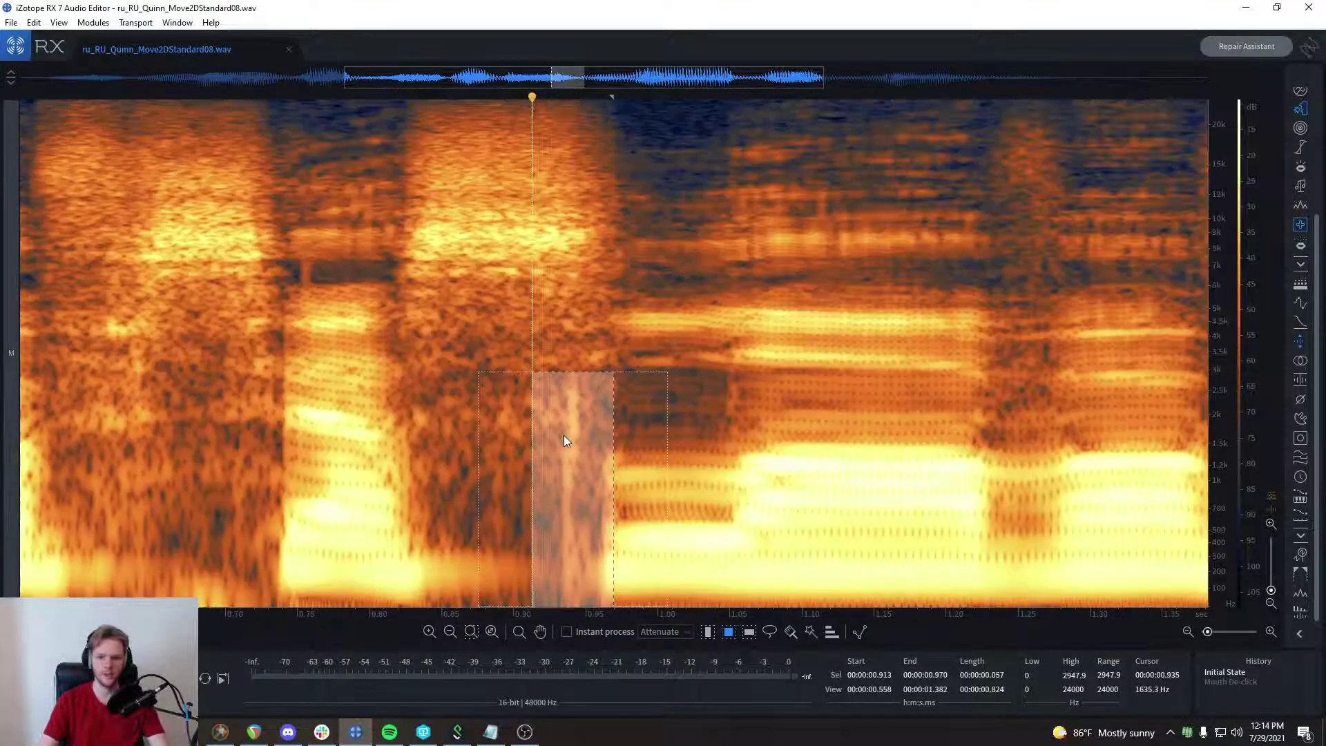
left_click(520, 248)
key("Home")
key("space")
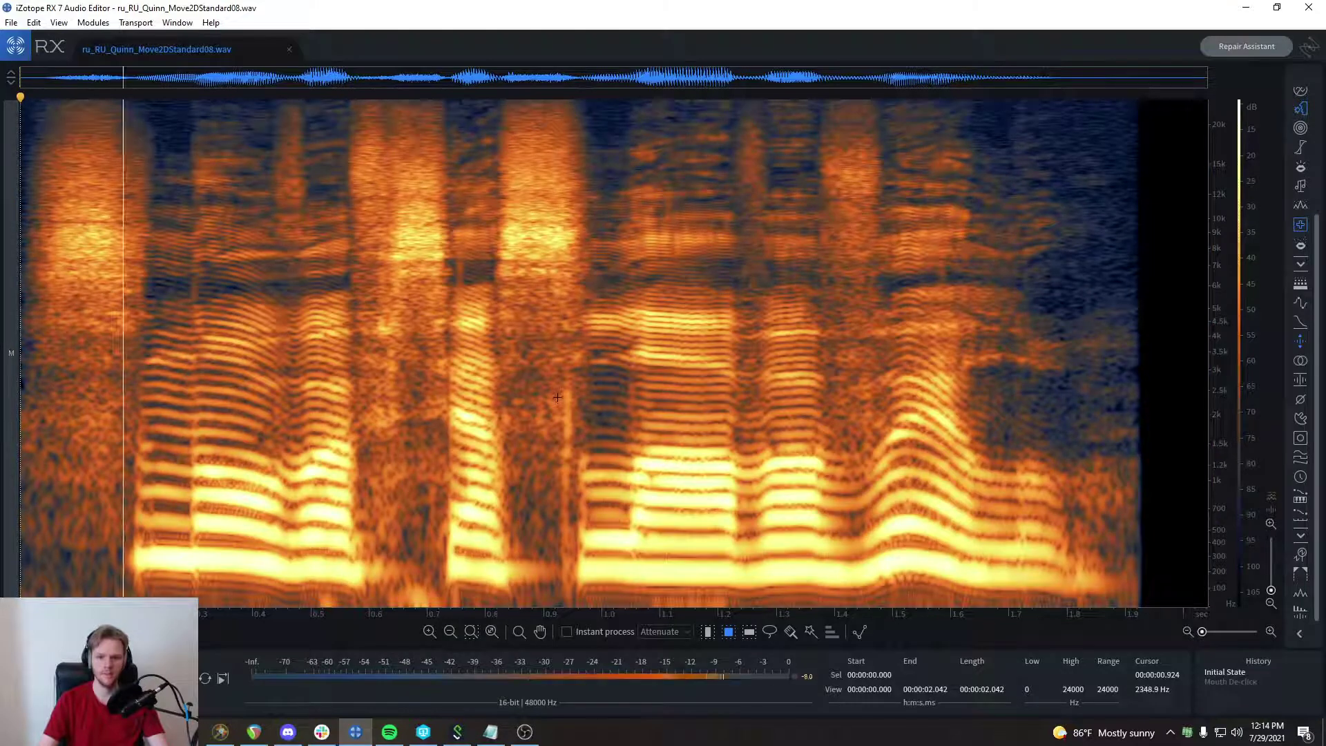
left_click(495, 306)
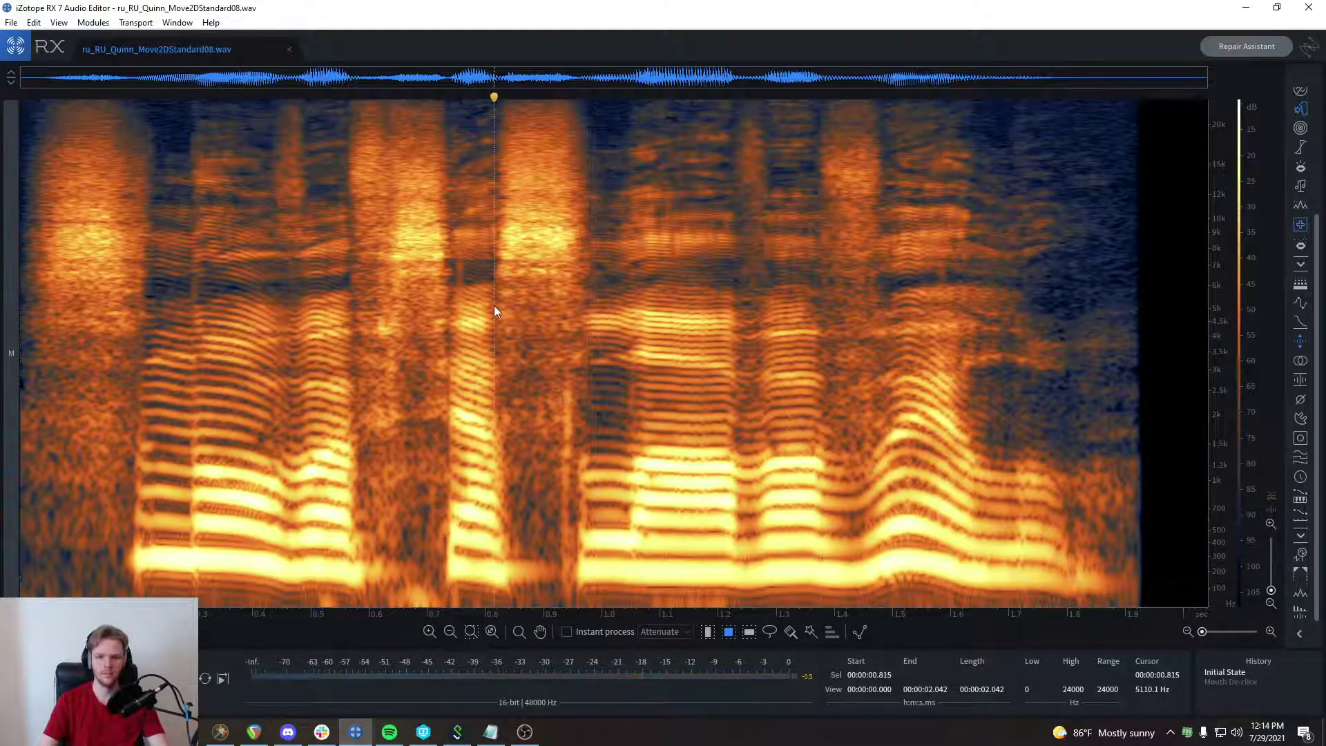
Step: Try Mouth De-click on the click from about 0.926 to 0.953 s below 2.8 kHz, and undo it
scroll(556, 424, "up", 2)
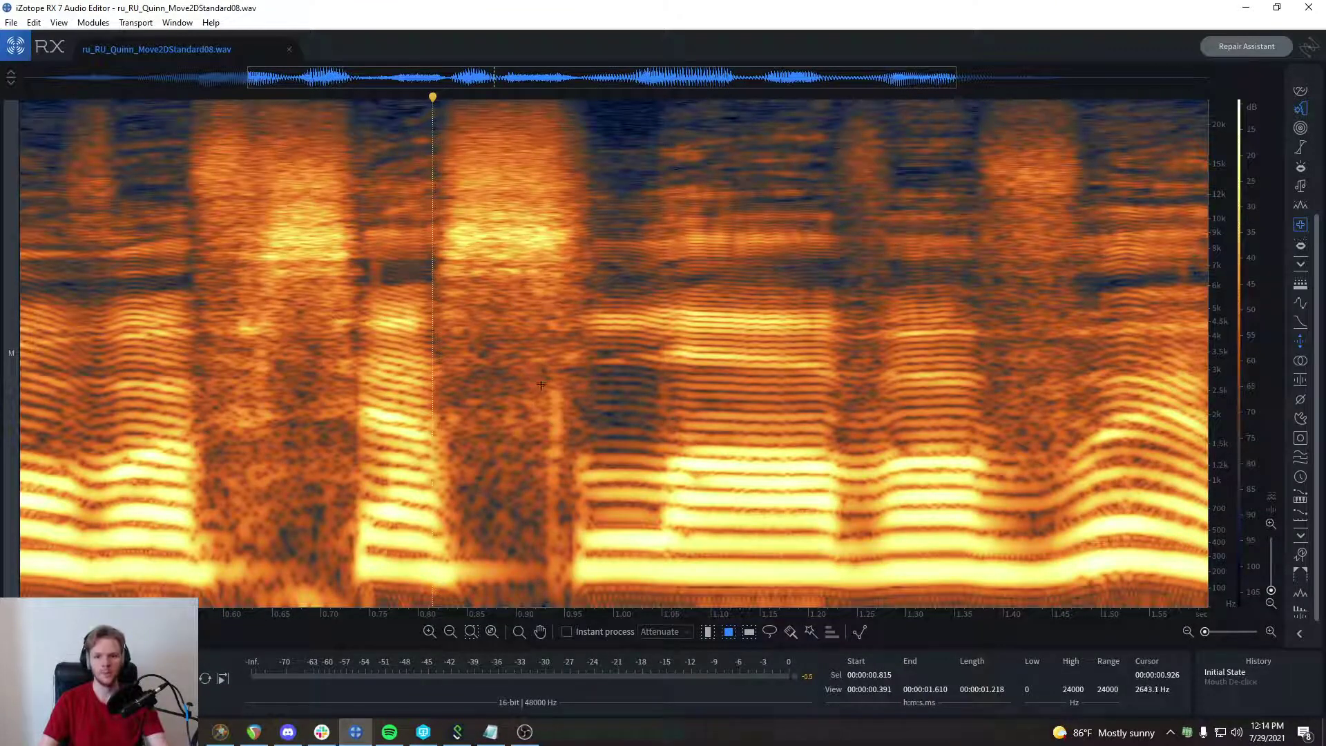
left_click_drag(502, 379, 590, 594)
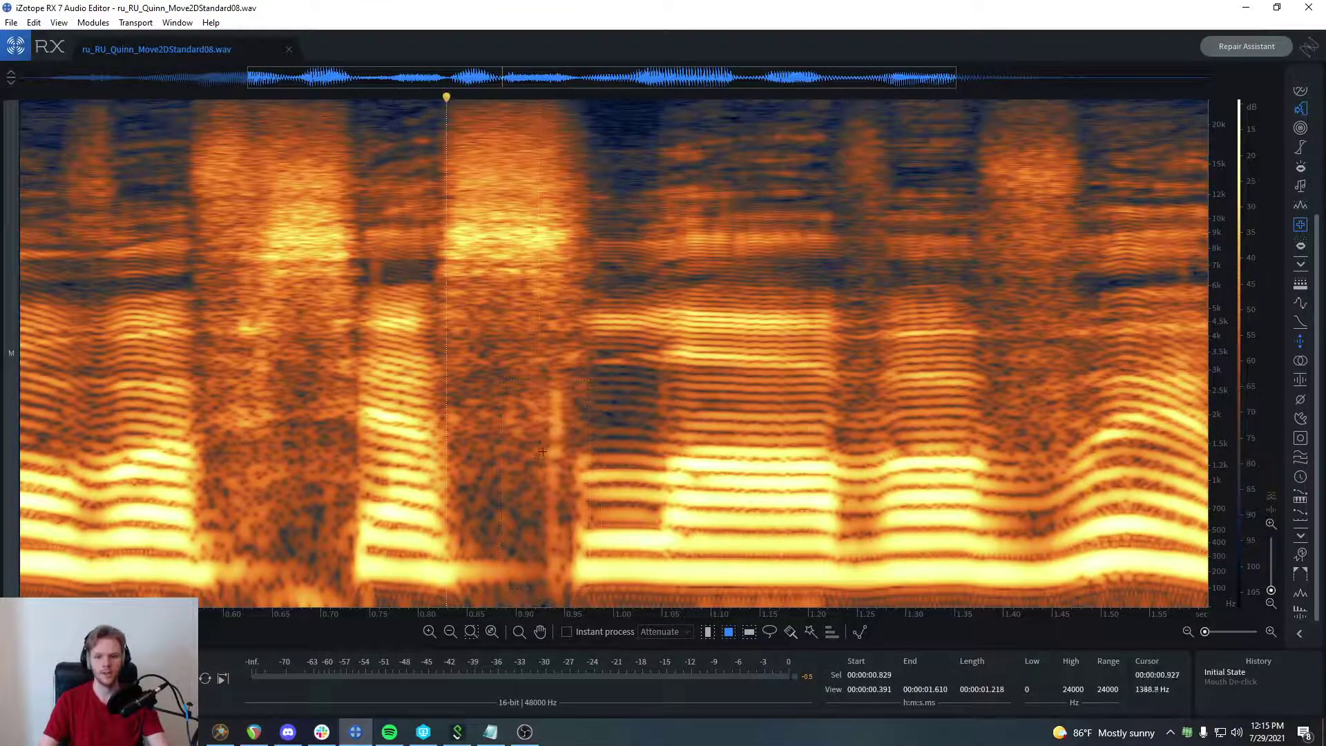
scroll(542, 453, "up", 3)
left_click_drag(520, 378, 588, 600)
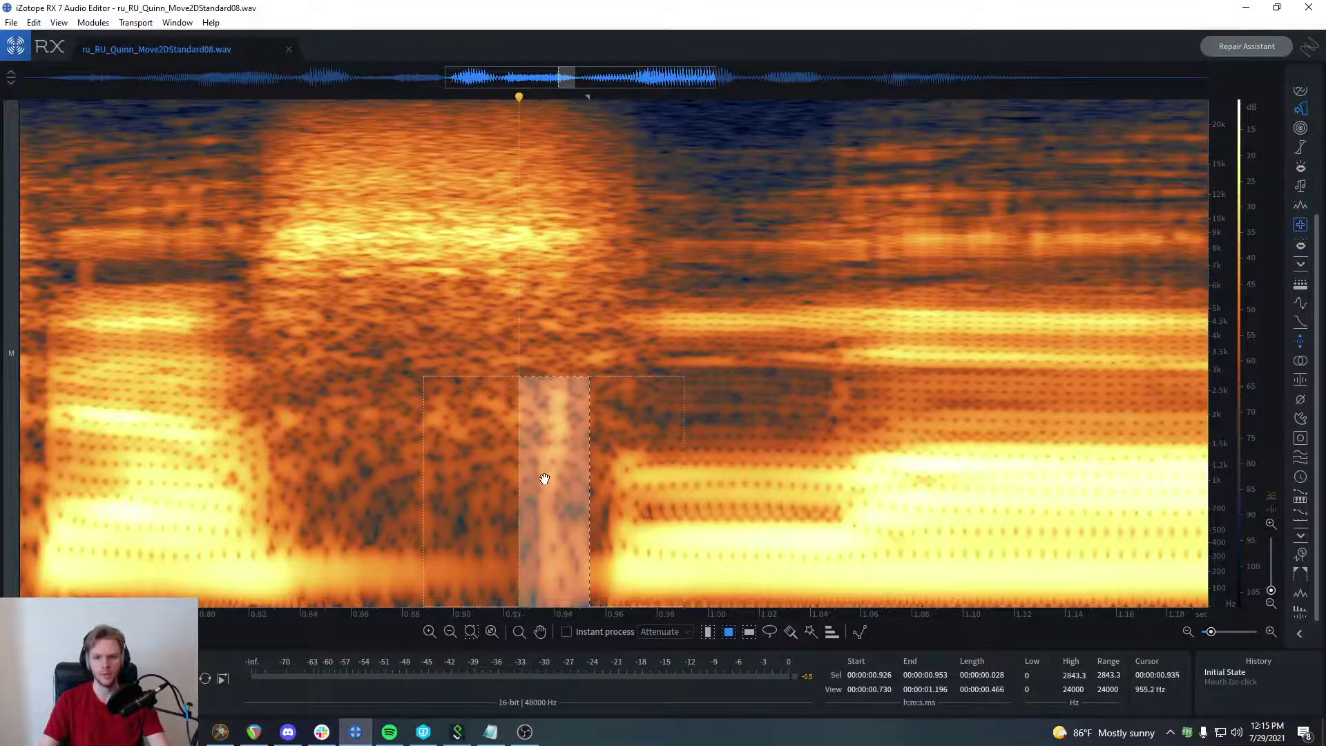
scroll(544, 478, "down", 2)
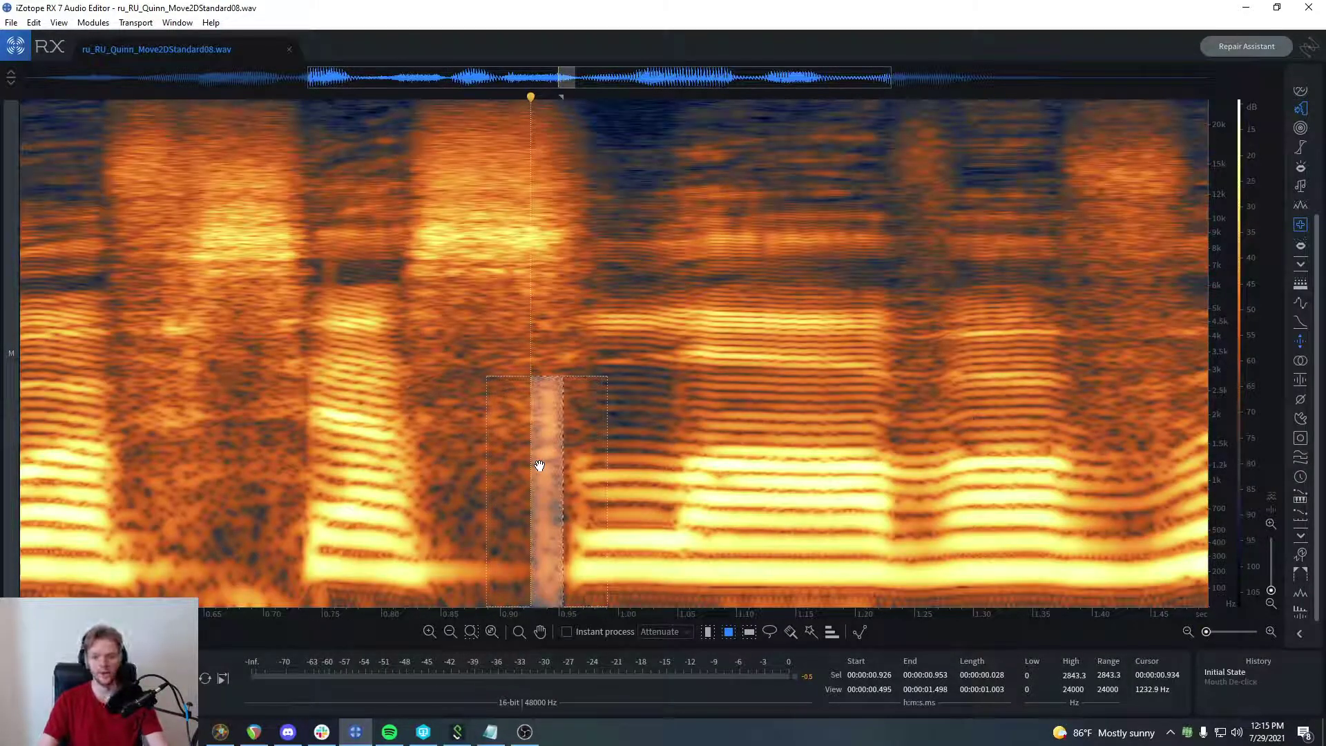
scroll(542, 440, "up", 2)
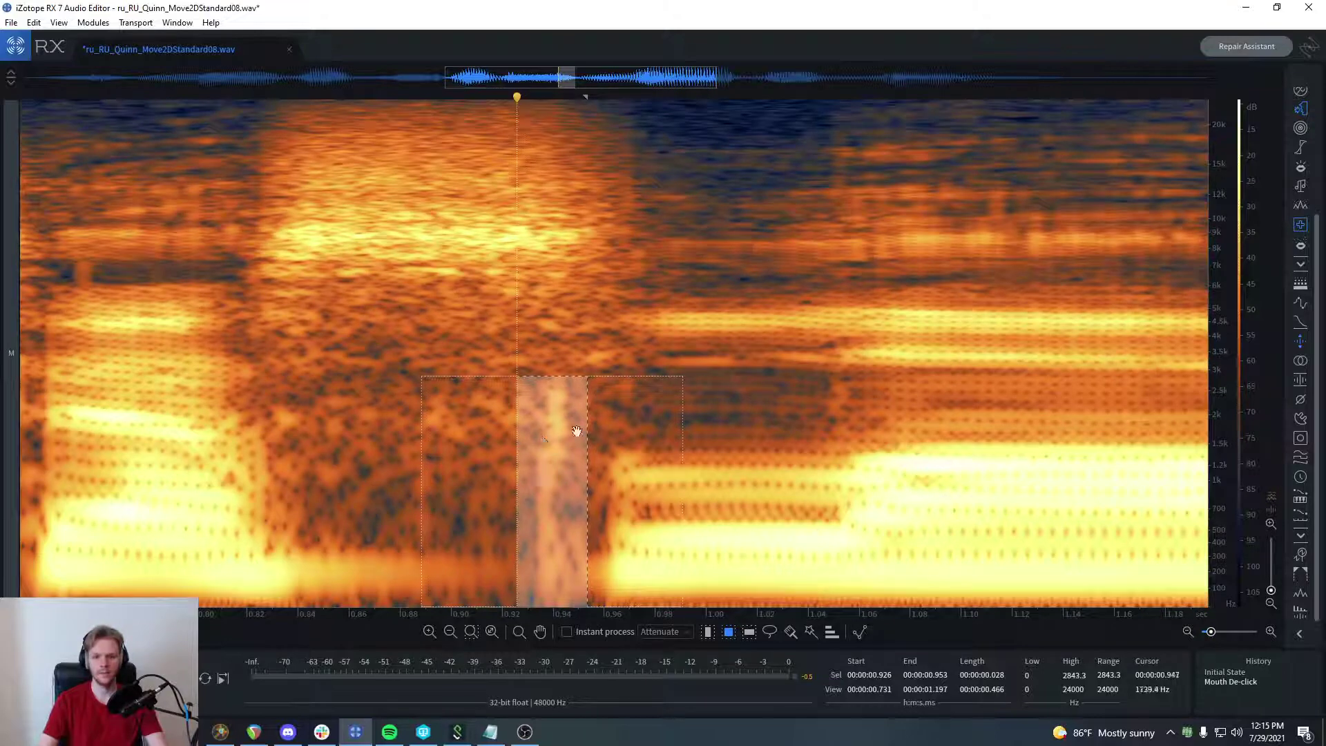
left_click(569, 353)
scroll(538, 437, "down", 3)
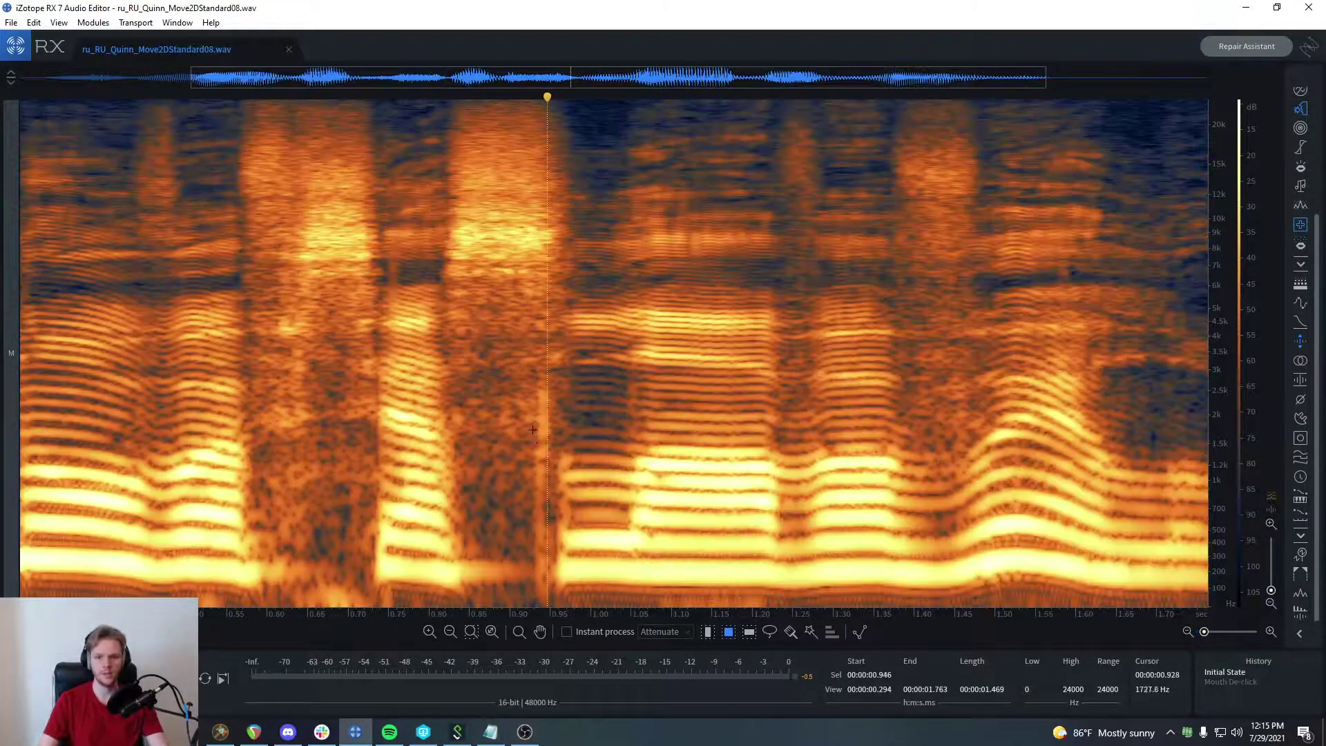
Step: Try Mouth De-click on a narrower selection of the click, about 0.931 to 0.948 s below 2.7 kHz
scroll(540, 417, "up", 2)
scroll(540, 416, "up", 3)
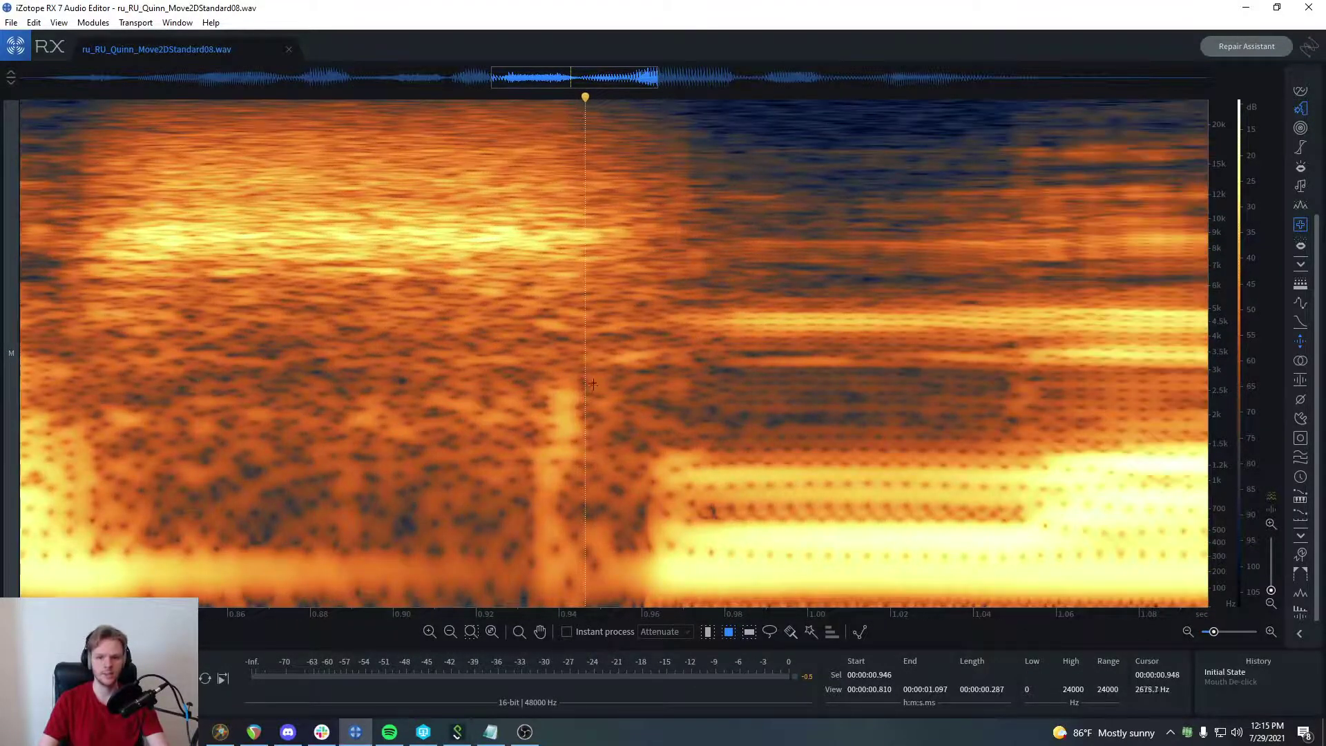
left_click_drag(522, 384, 593, 607)
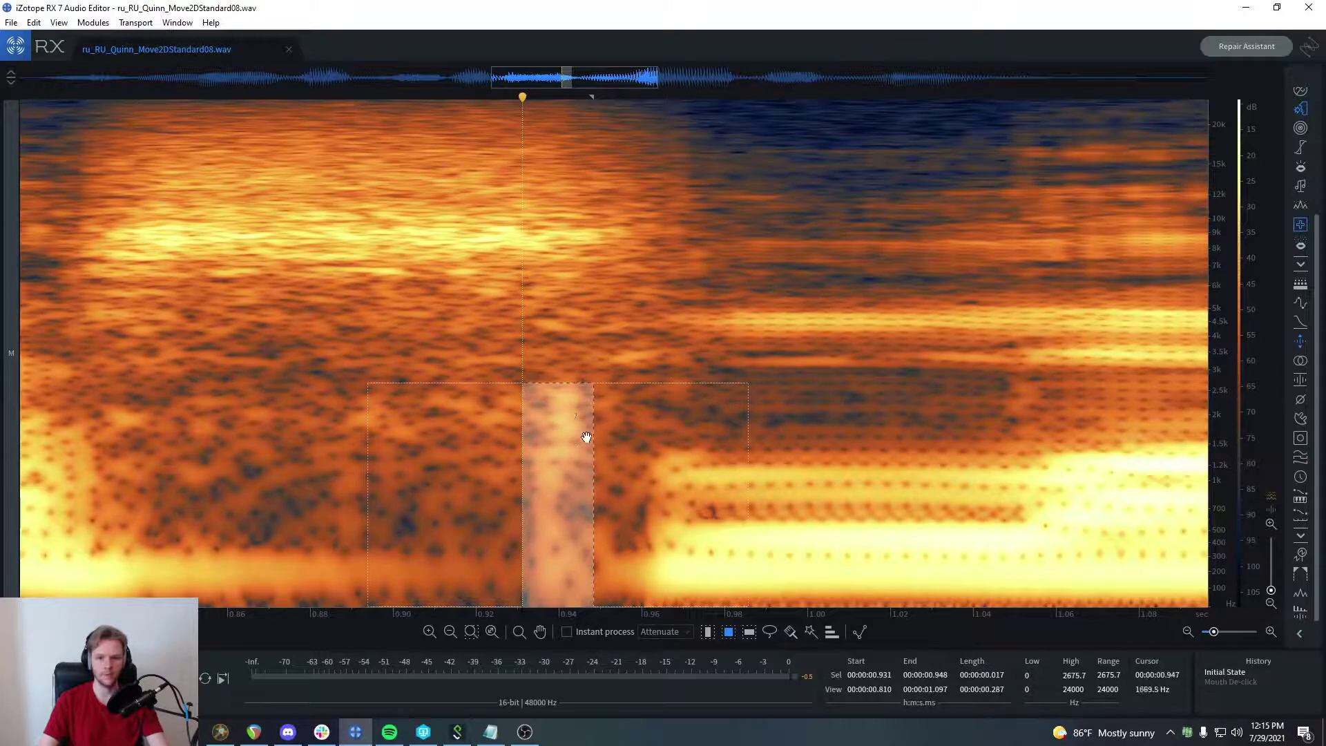
scroll(552, 428, "down", 3)
key("ctrl+shift+z")
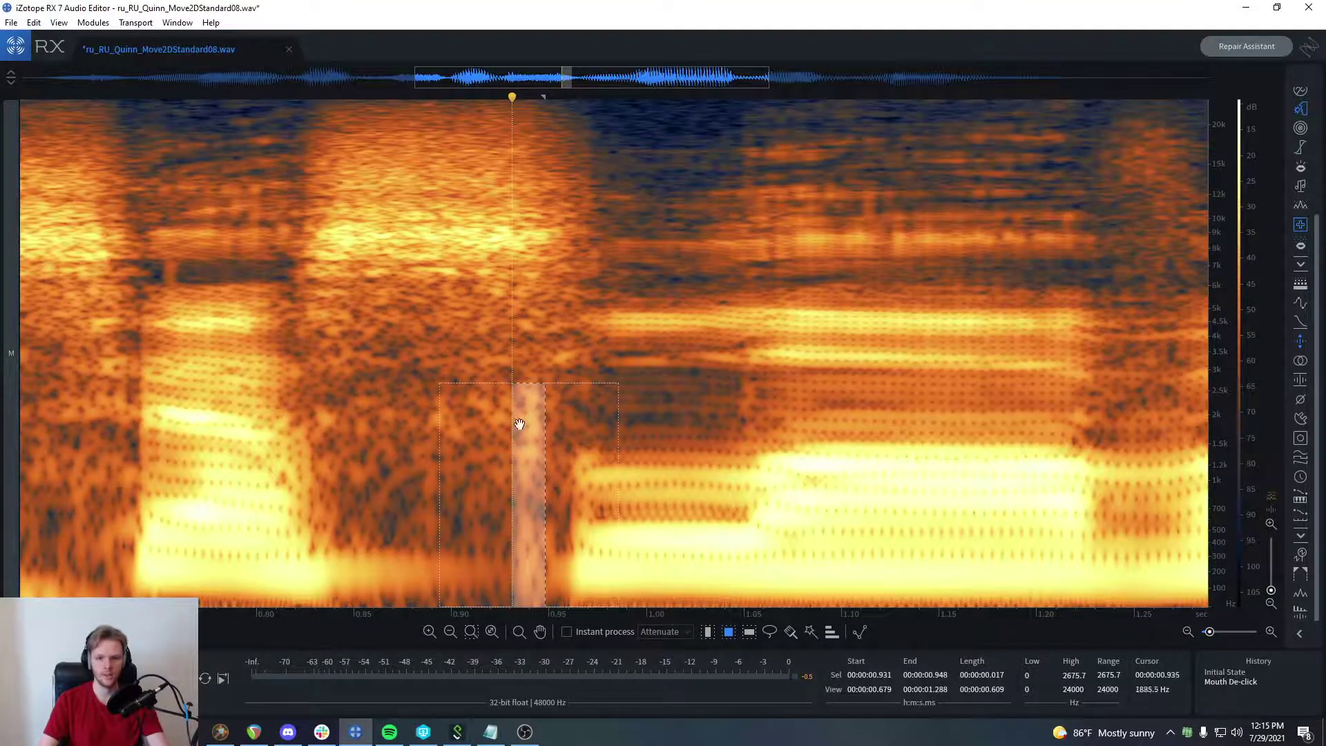
Step: Play the de-clicked passage from about 0.59 s to judge the result
scroll(519, 424, "down", 3)
left_click(198, 346)
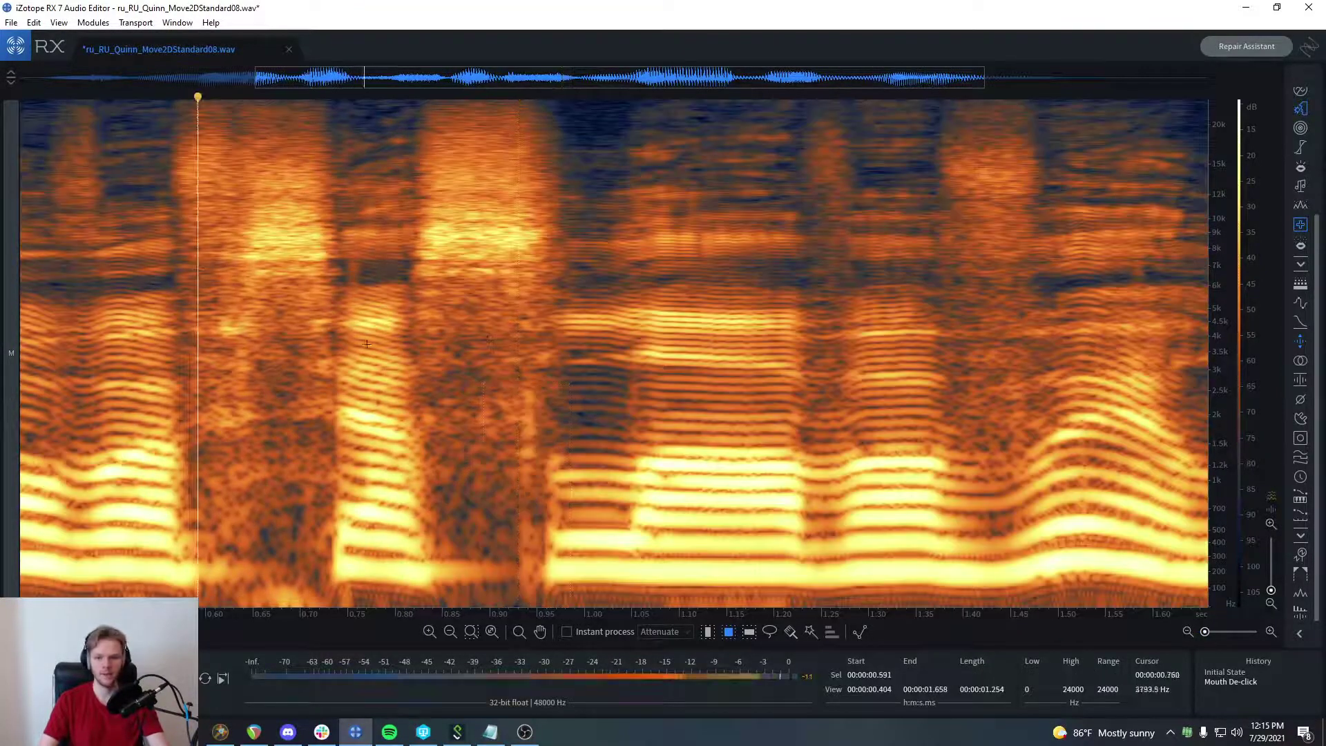
key("space")
key("space")
Step: Undo the Mouth De-click and play the untreated passage from about 0.82 s
key("ctrl+z")
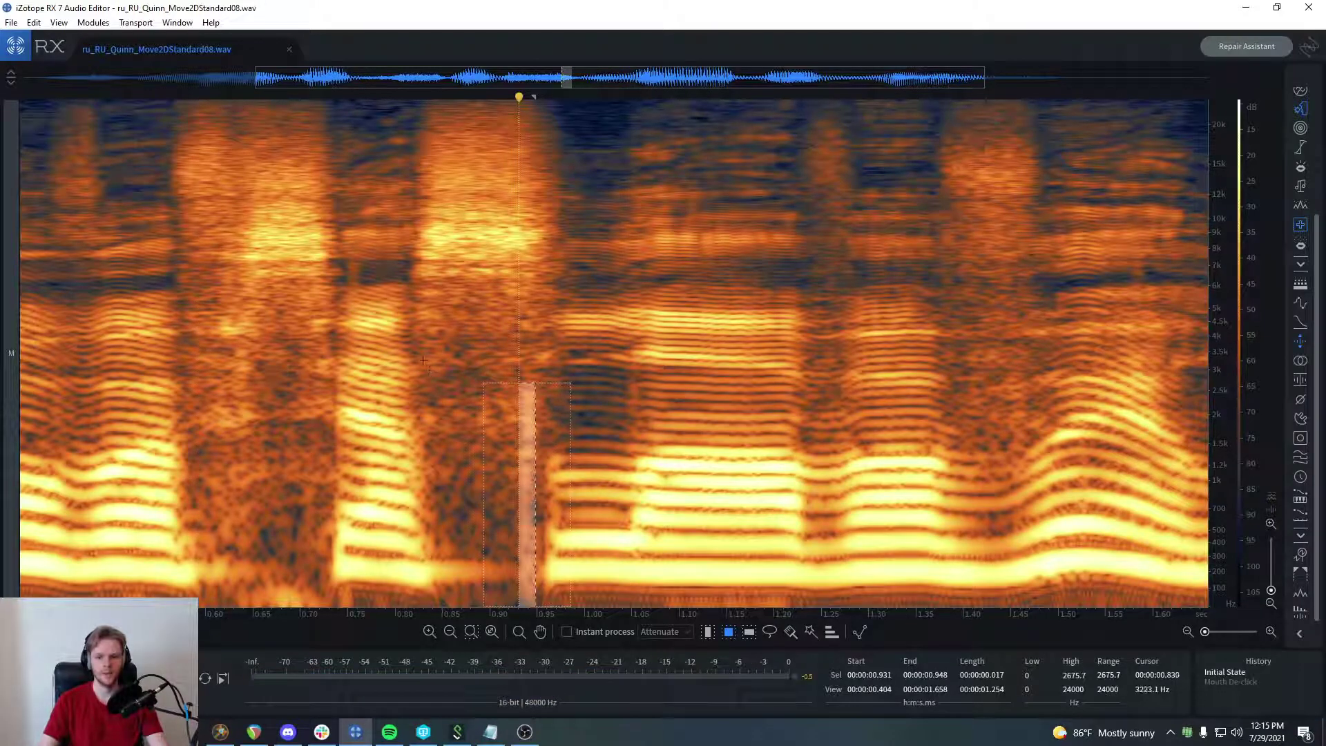
left_click(418, 360)
key("space")
key("space")
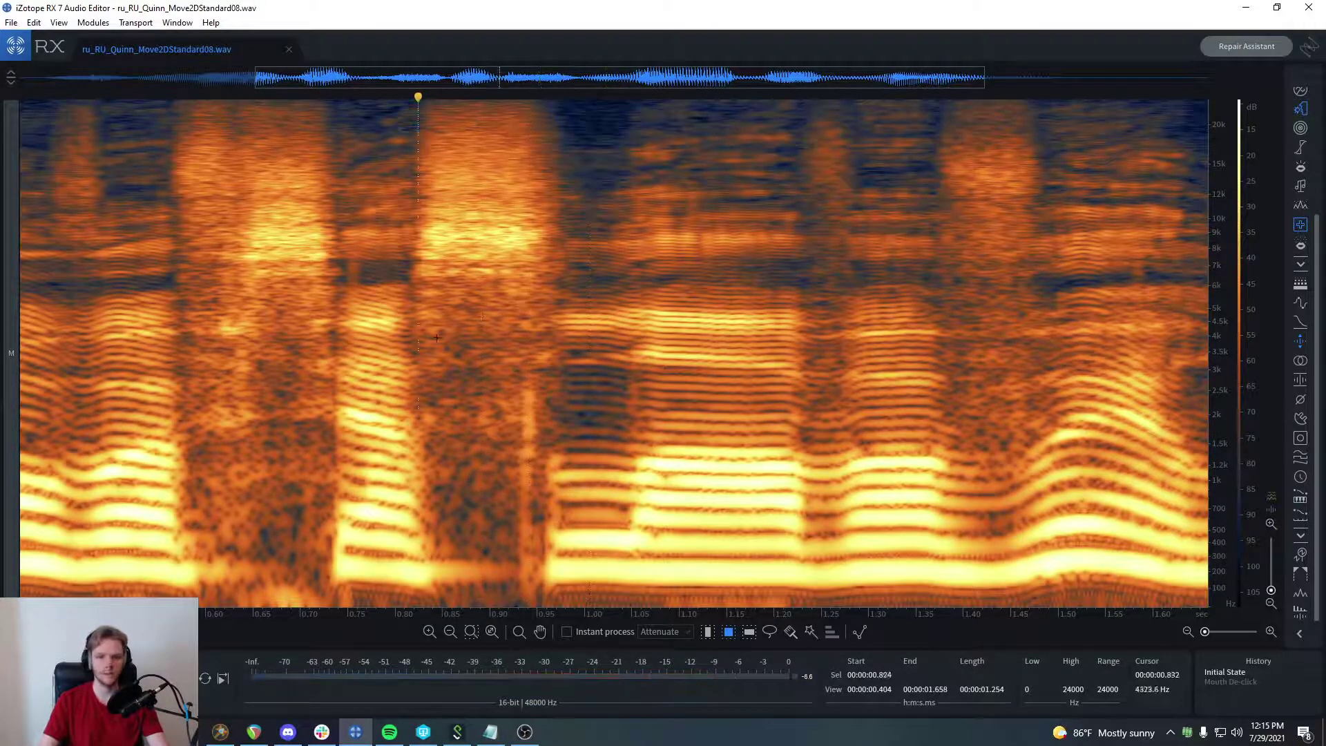
Step: Attenuate the click at about 0.928 to 0.953 s below 2.66 kHz with Spectral Repair, setting before/after weighting to -1.0
scroll(511, 387, "up", 3)
left_click_drag(505, 383, 553, 606)
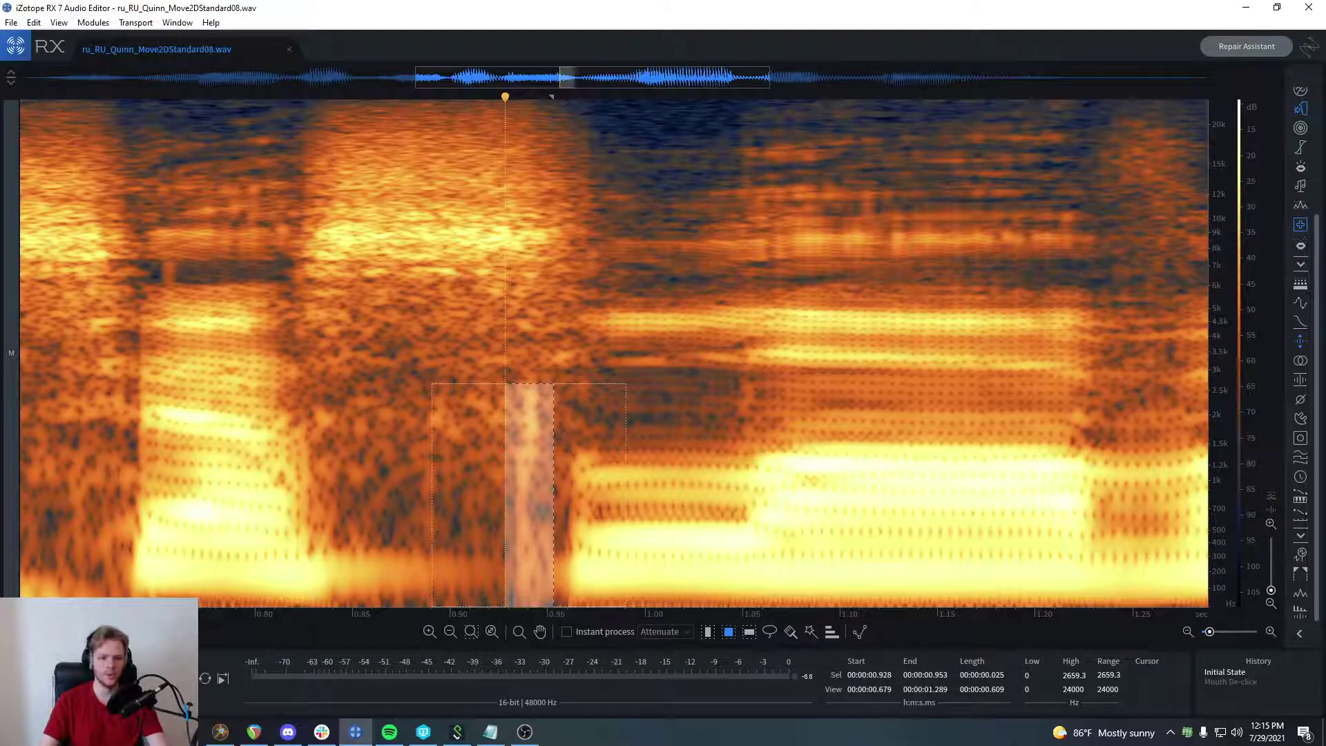
left_click(172, 350)
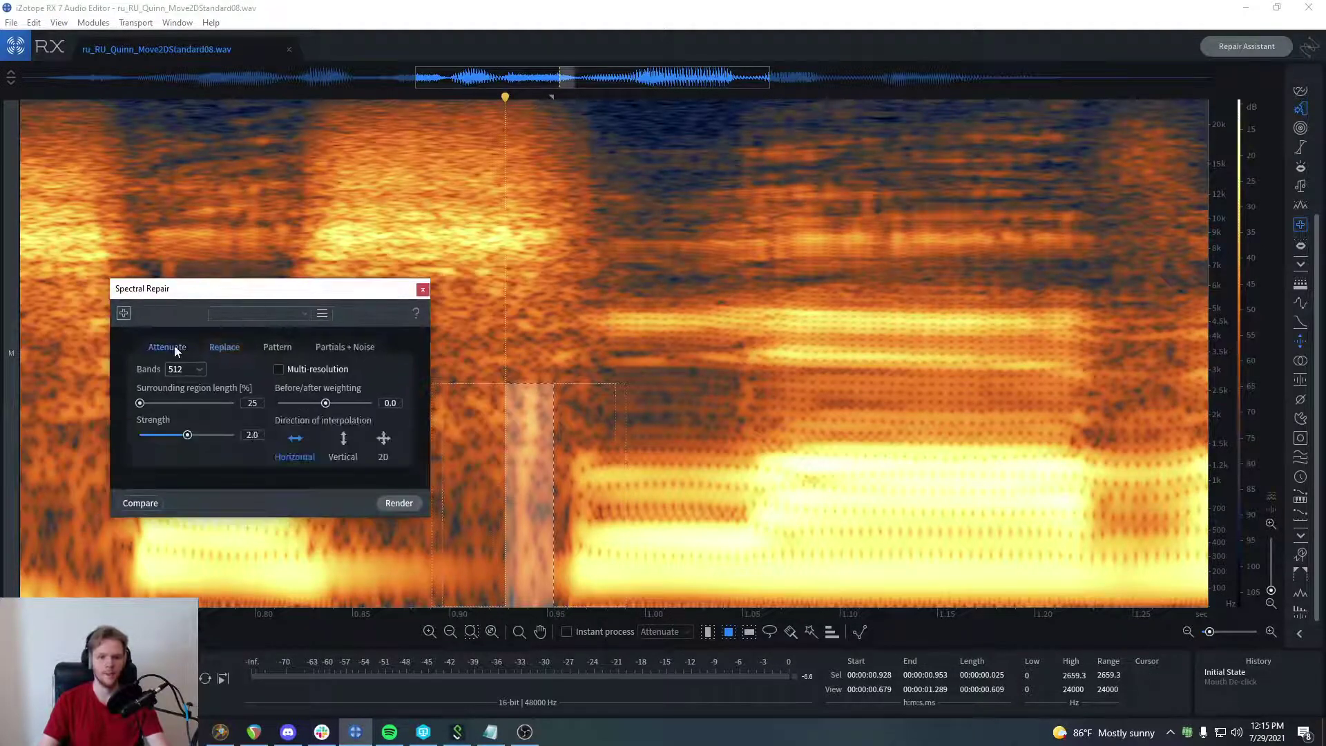
left_click_drag(225, 301, 178, 151)
left_click_drag(272, 257, 222, 256)
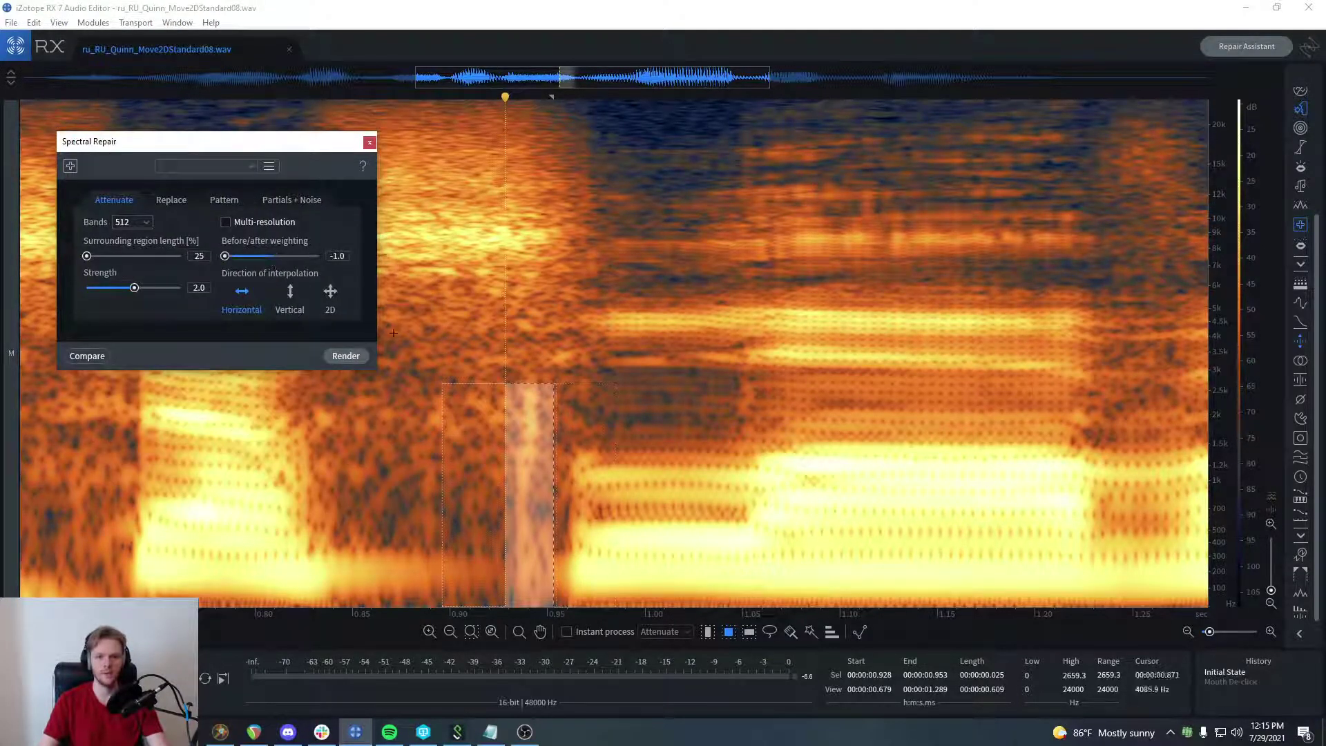
left_click(246, 260)
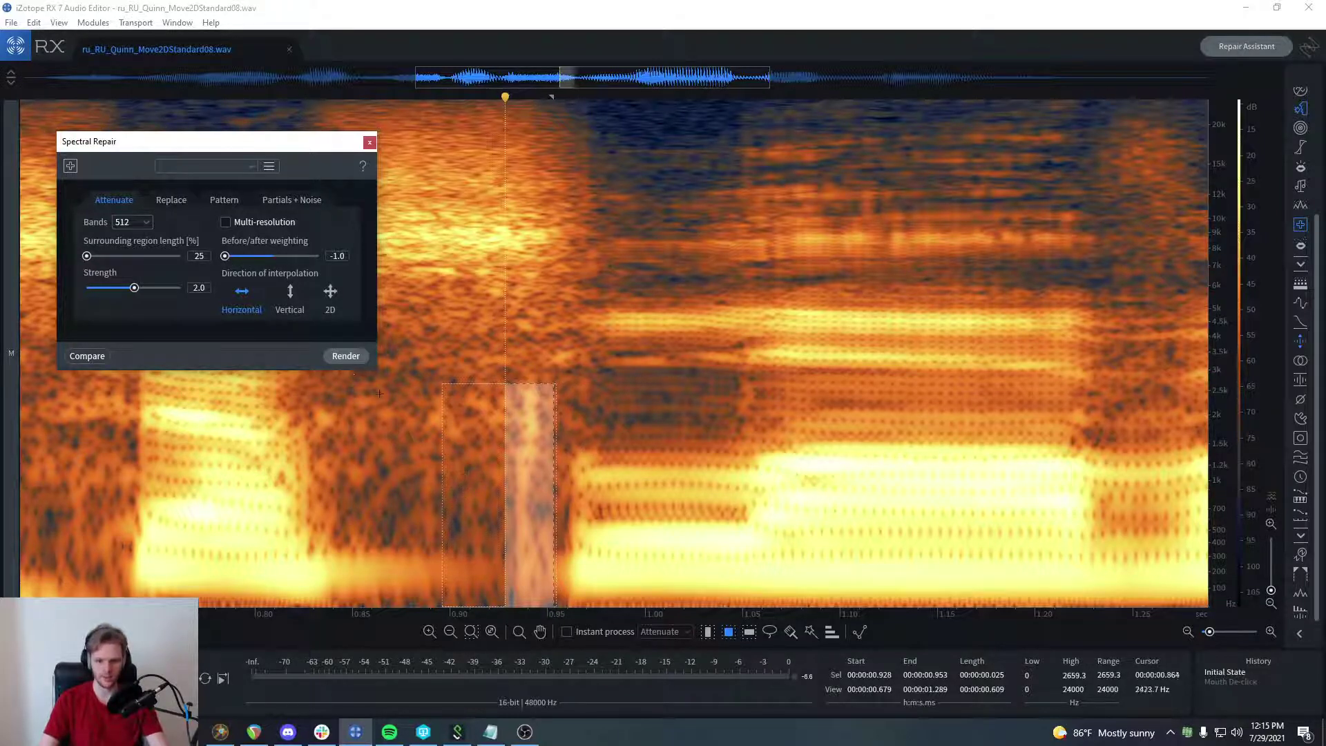
left_click(346, 358)
Step: Close the Spectral Repair window and play the repaired recording from the start
scroll(684, 345, "down", 2)
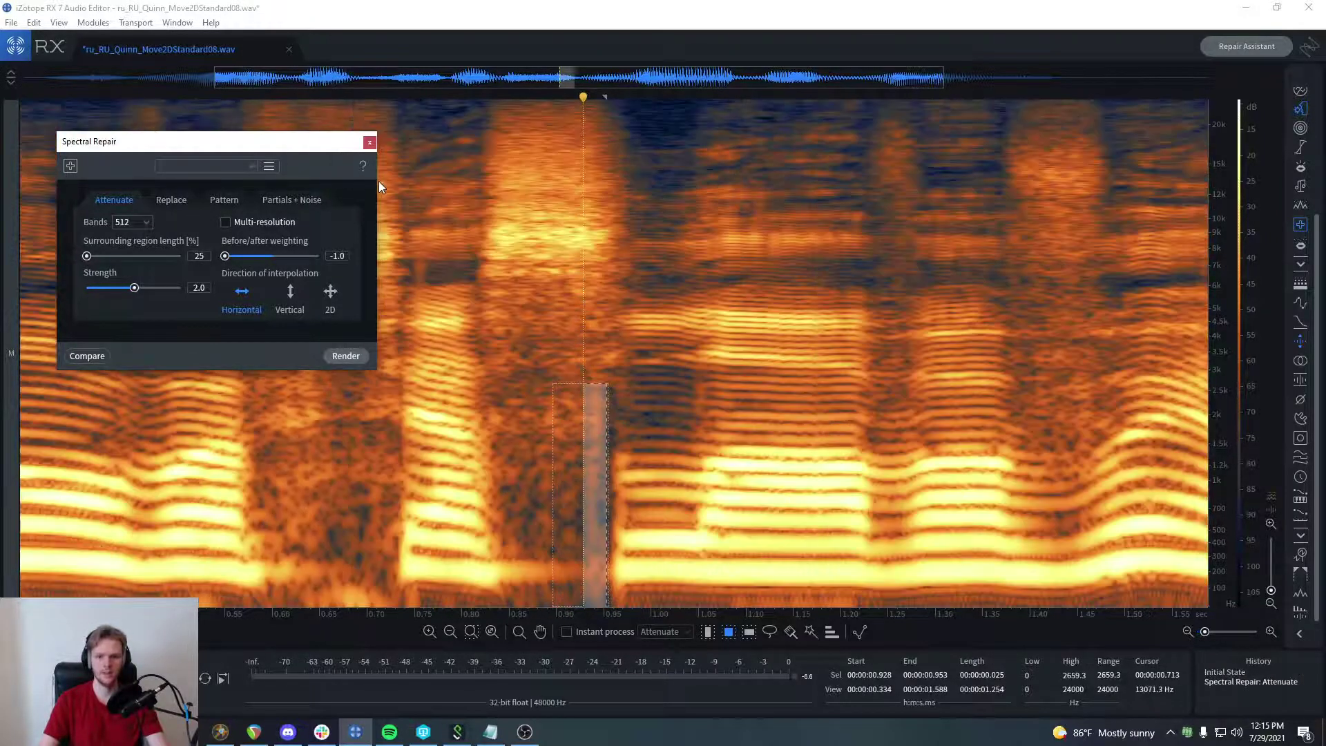
left_click_drag(321, 151, 310, 276)
left_click(357, 267)
left_click(246, 345)
key("space")
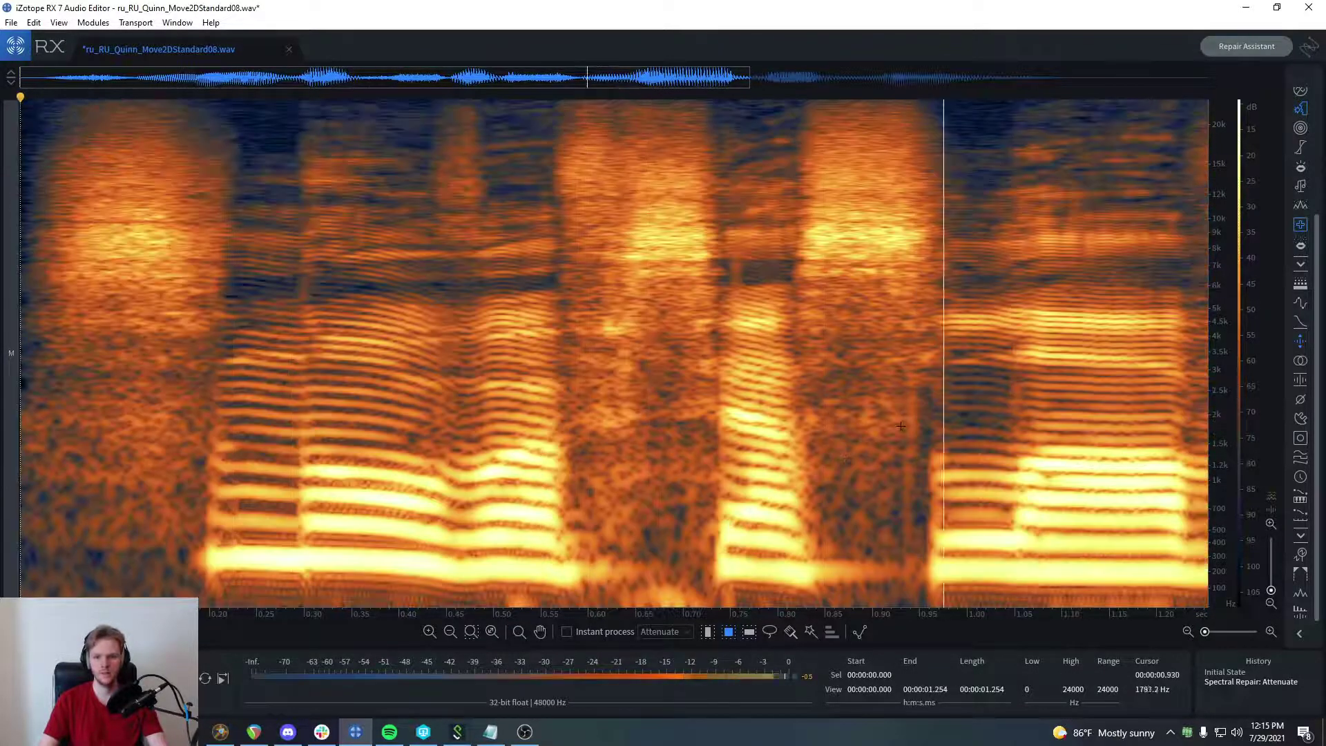
Step: Mark the repaired area around 0.926 to 0.955 s, clear the selection, and replay from about 0.66 s and from the start
left_click_drag(924, 562, 896, 337)
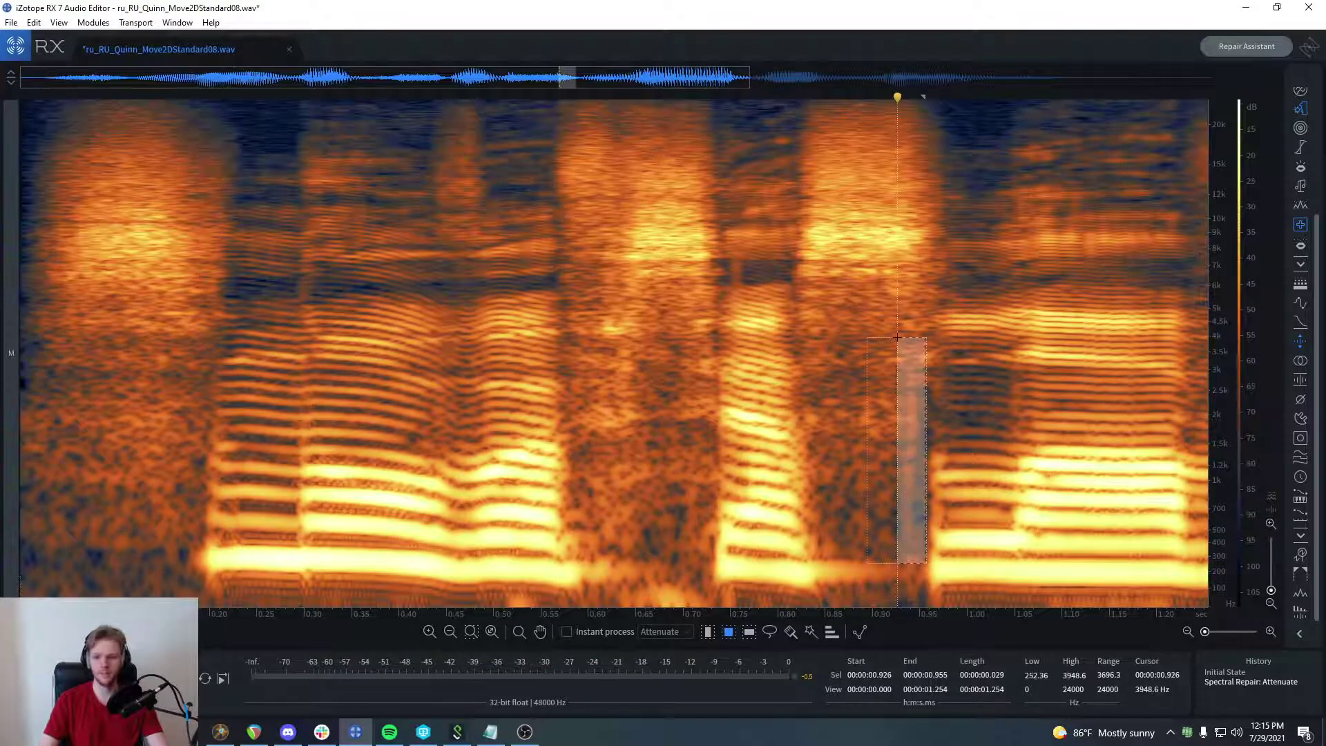
left_click(644, 363)
key("space")
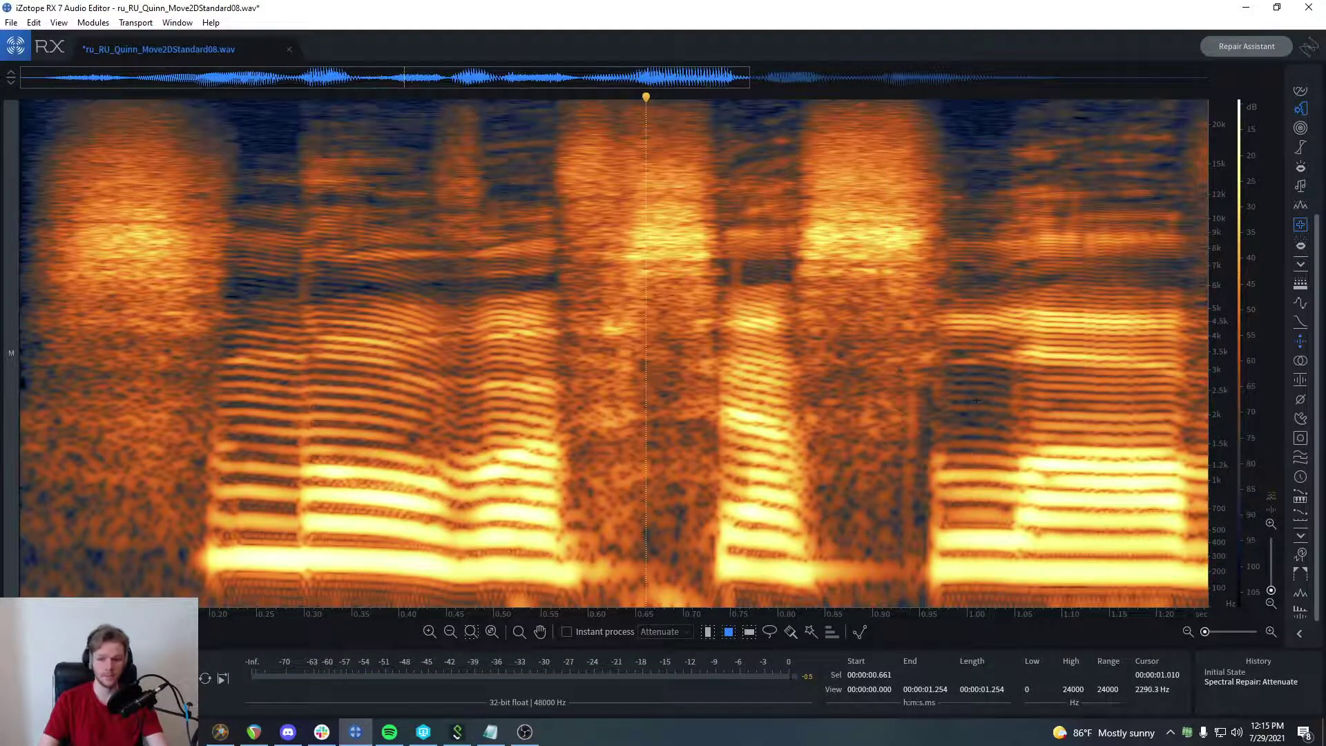
scroll(975, 400, "up", 3)
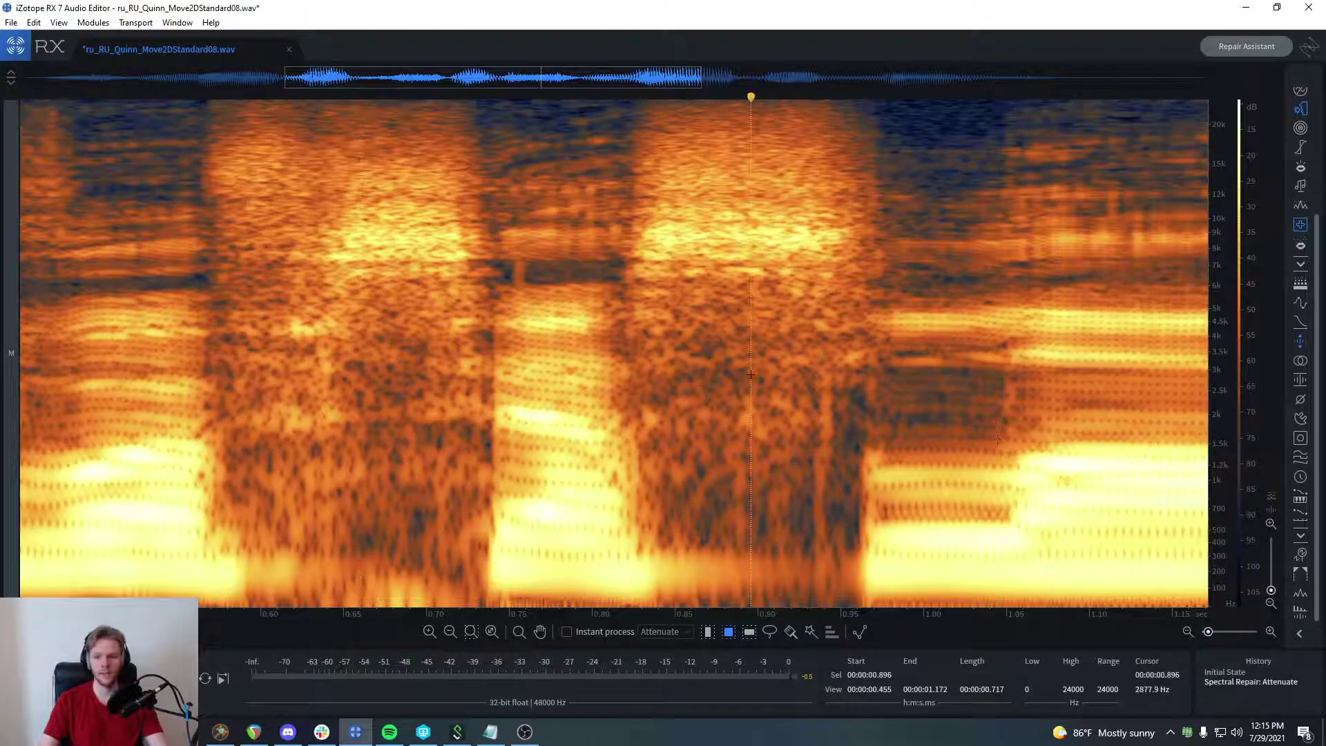
key("Home")
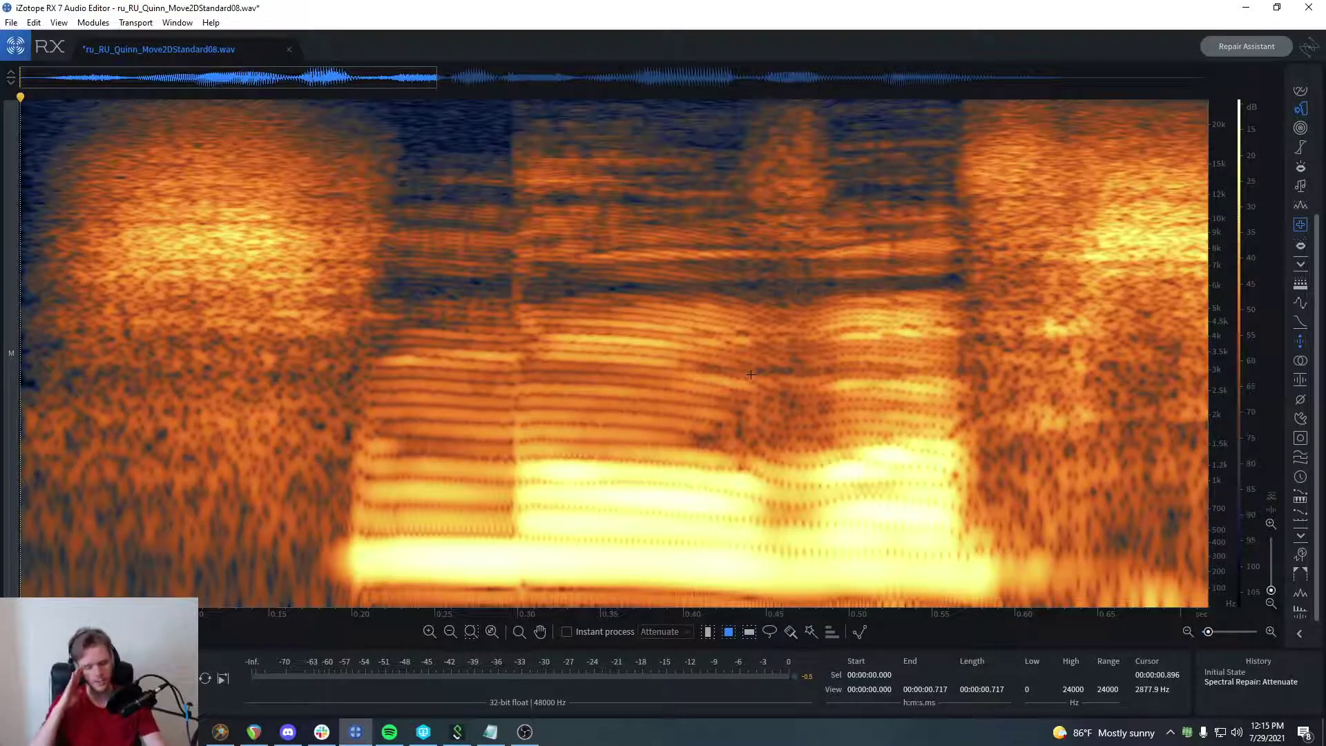
key("space")
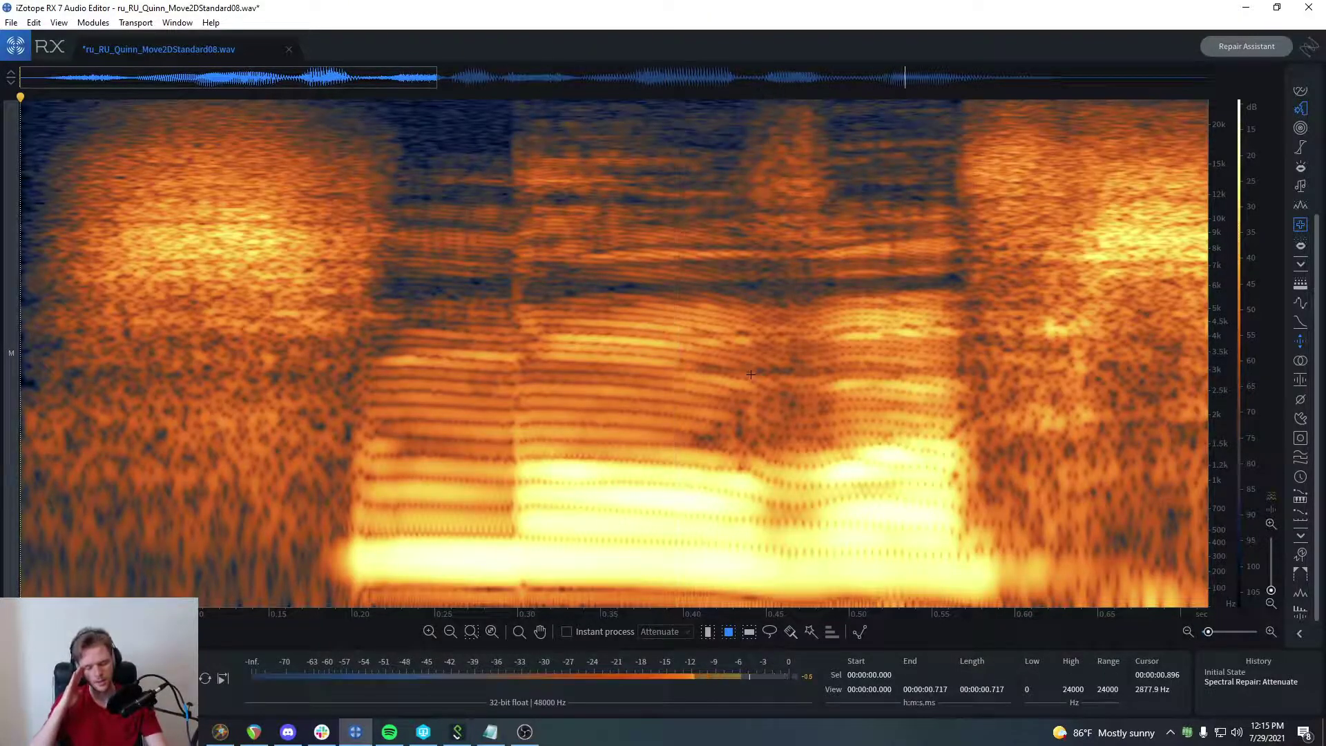
Step: Compare the click with and without Spectral Repair, and mark the over-attenuated patch at about 0.945 to 0.960 s, 375 to 1936 Hz
key("ctrl+z")
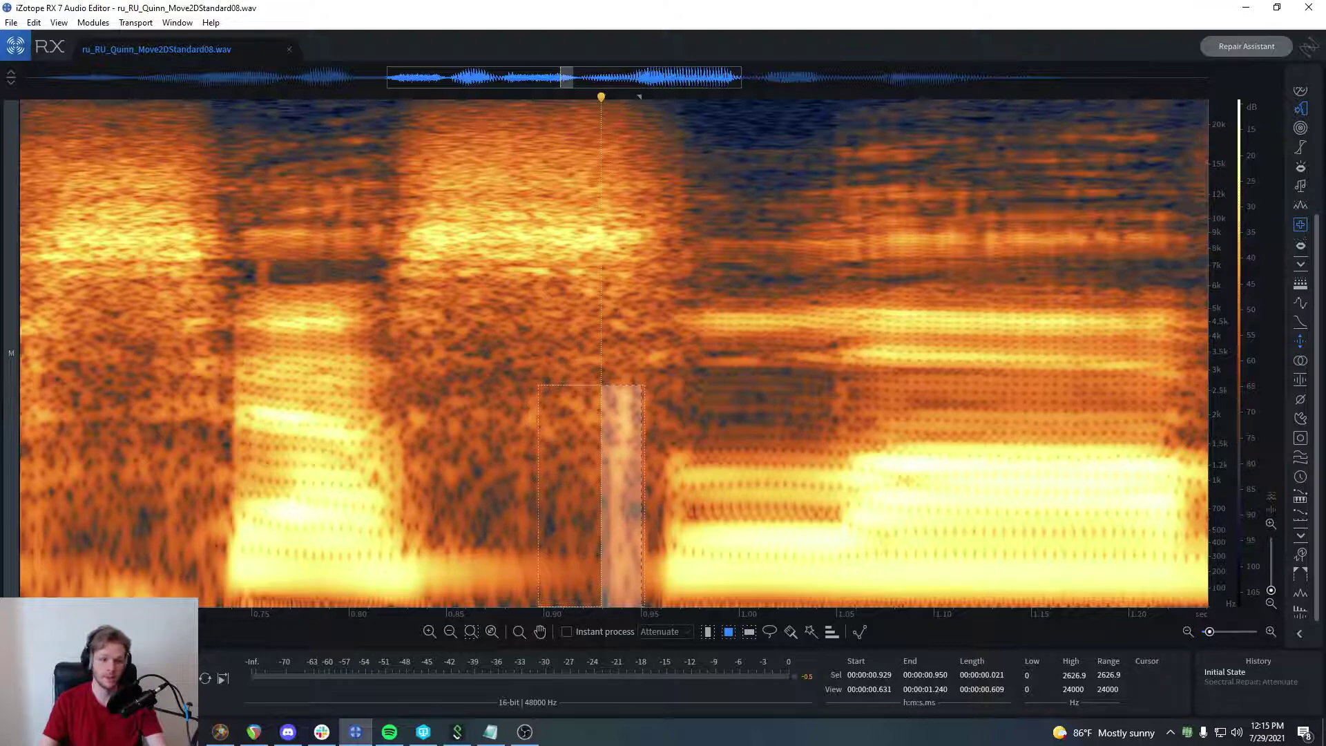
key("ctrl+shift+z")
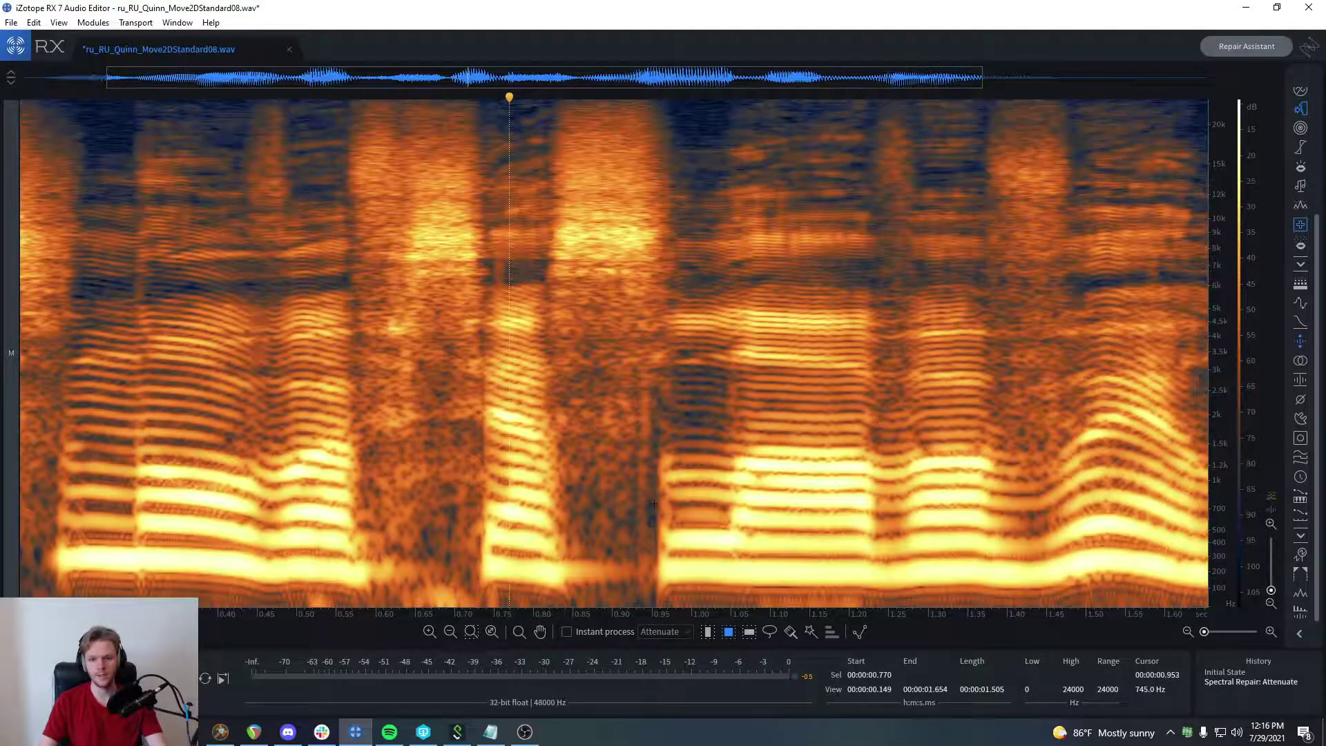
scroll(652, 504, "up", 5)
left_click_drag(668, 536, 643, 407)
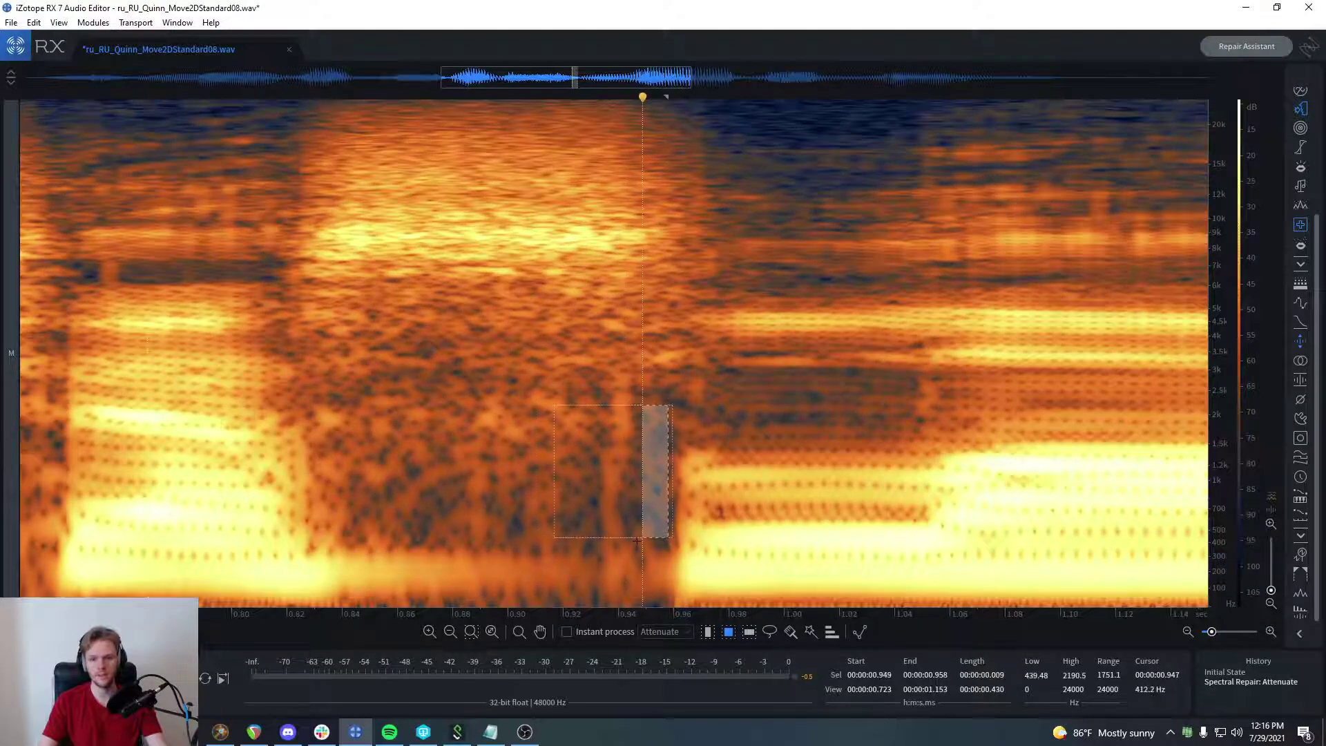
left_click_drag(632, 545, 677, 418)
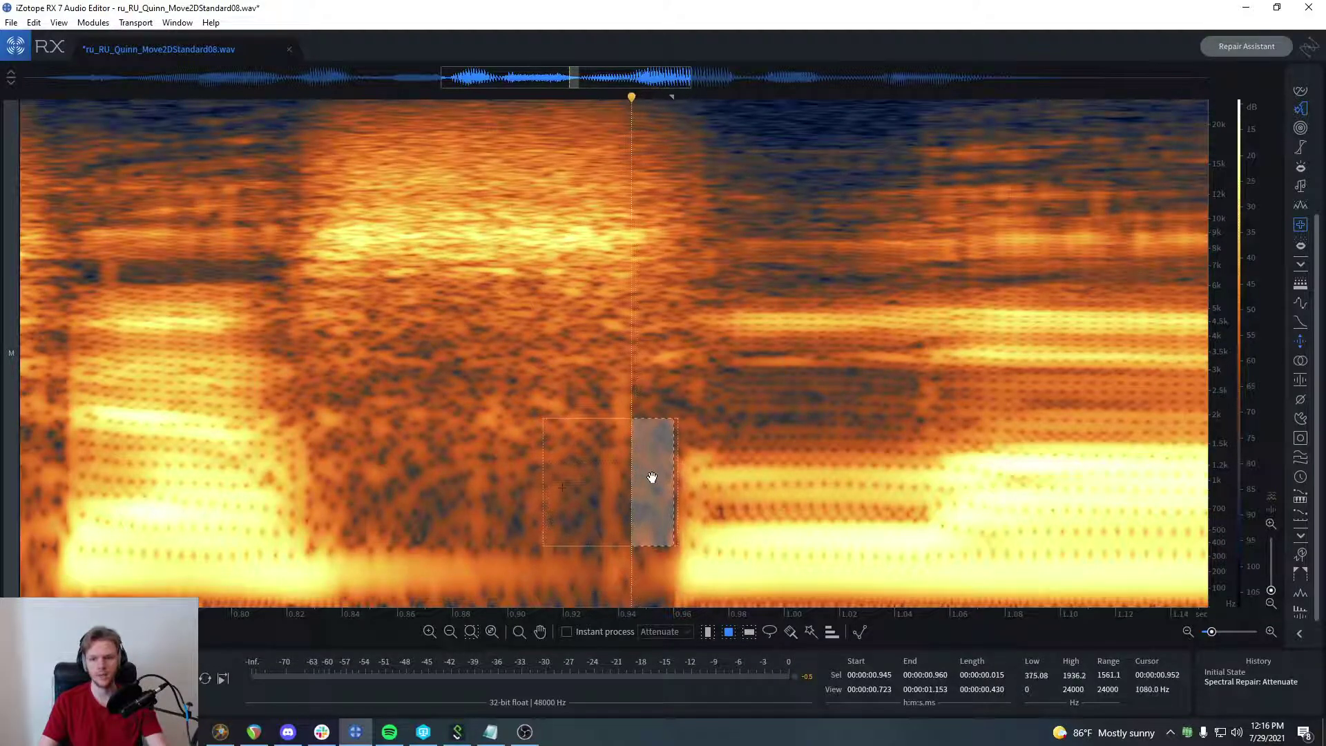
left_click(651, 477)
Step: Undo the Spectral Repair and select the noisy consonant containing the click, about 0.835 to 0.967 s, from 194 Hz to 15.4 kHz
scroll(540, 461, "down", 3)
key("ctrl+z")
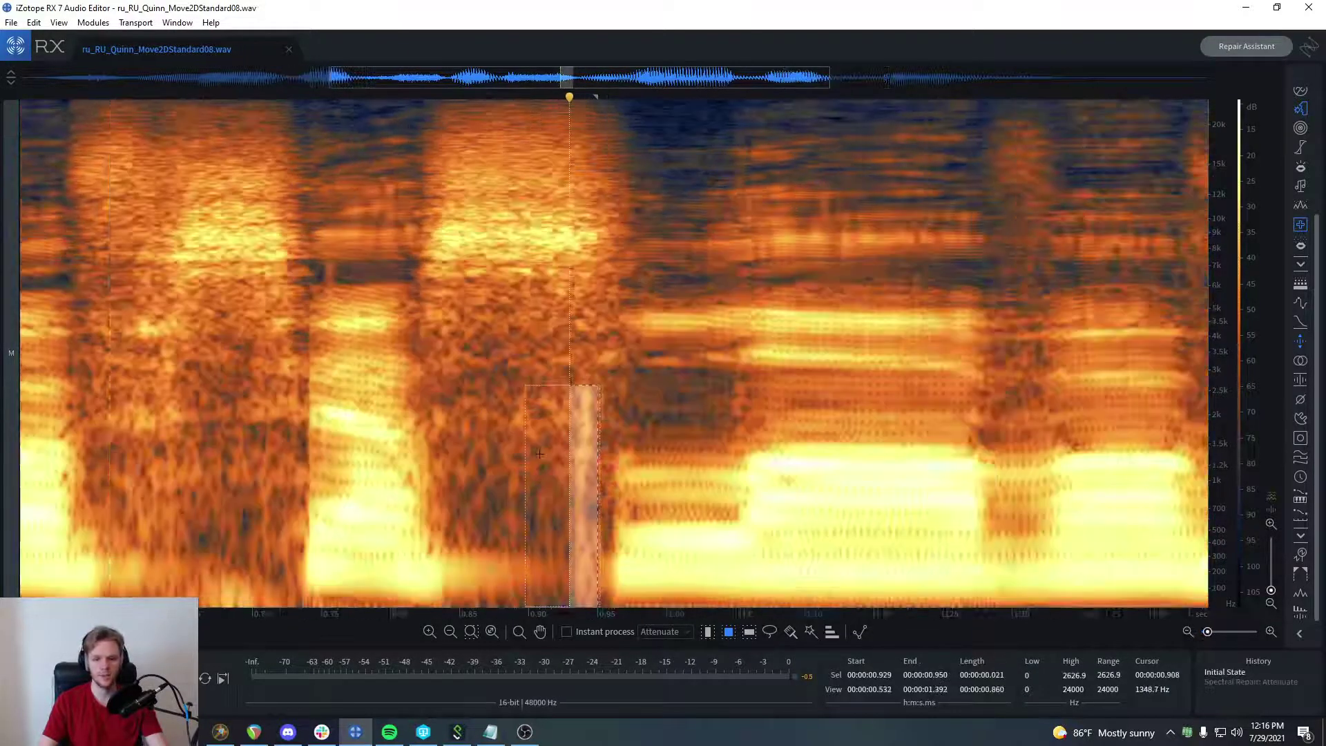
scroll(539, 454, "up", 1)
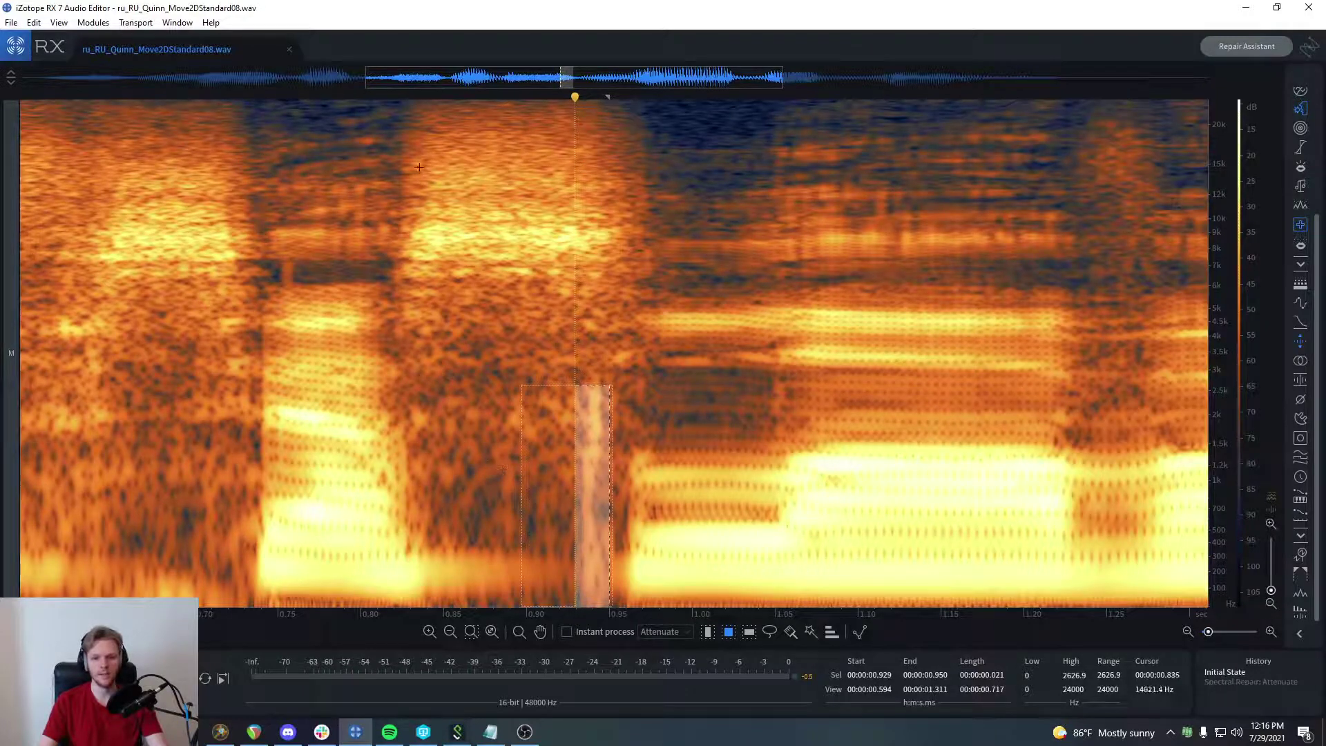
left_click_drag(418, 163, 639, 571)
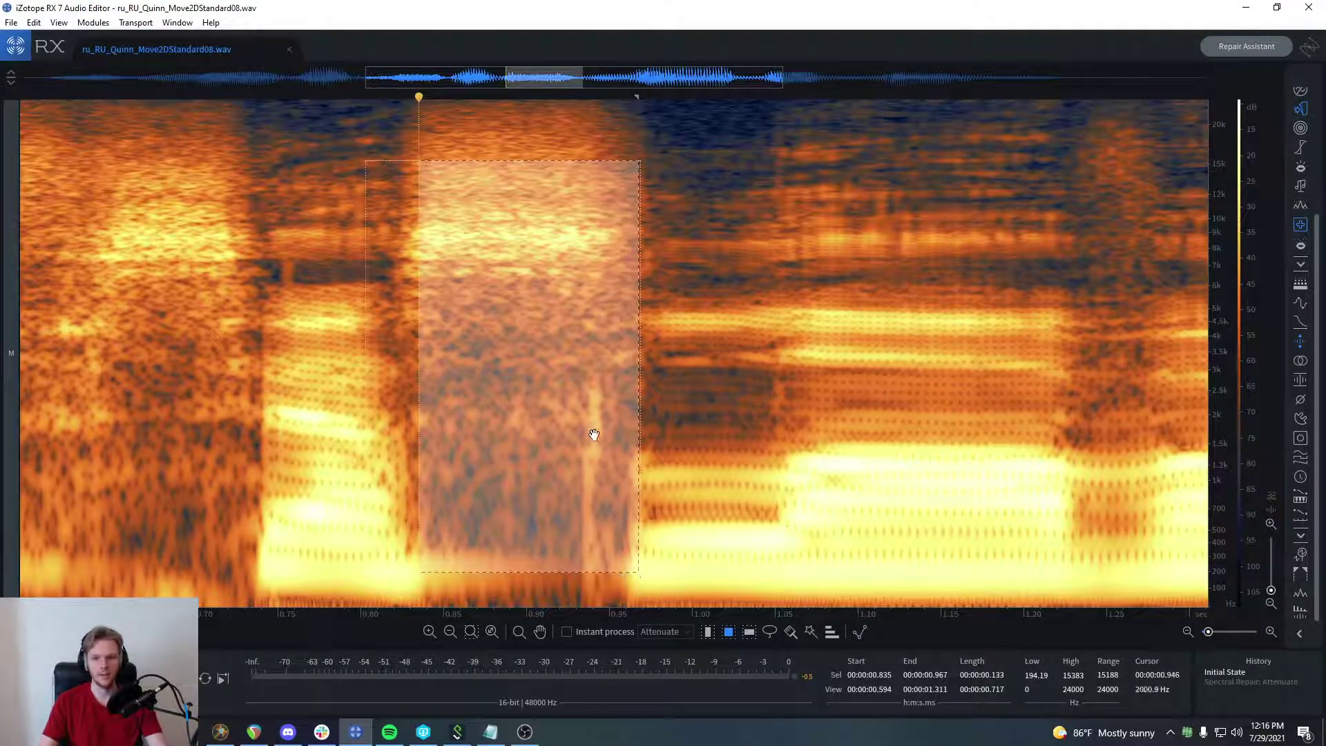
Step: Select the click at about 0.928 to 0.960 s, below 2895 Hz, and render Spectral Repair Replace with before/after weighting -1.0
left_click_drag(574, 375, 627, 608)
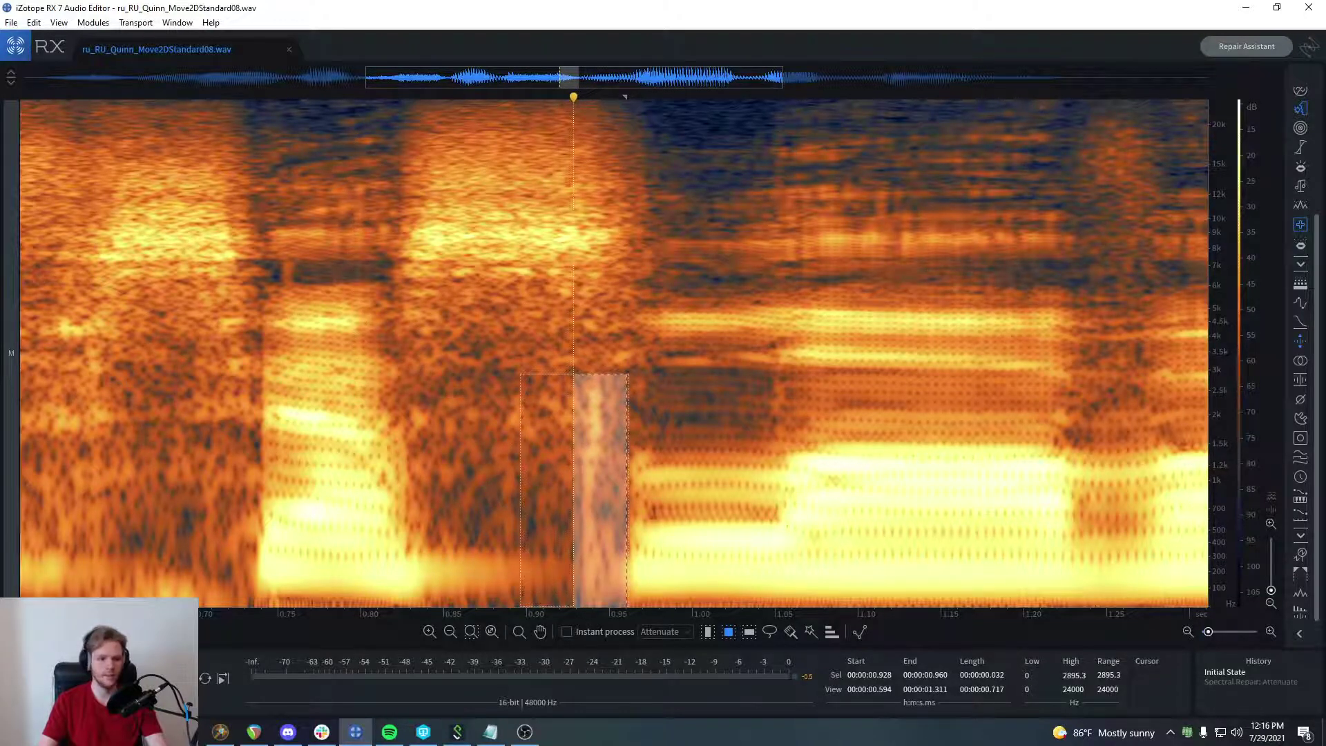
left_click_drag(360, 250, 175, 167)
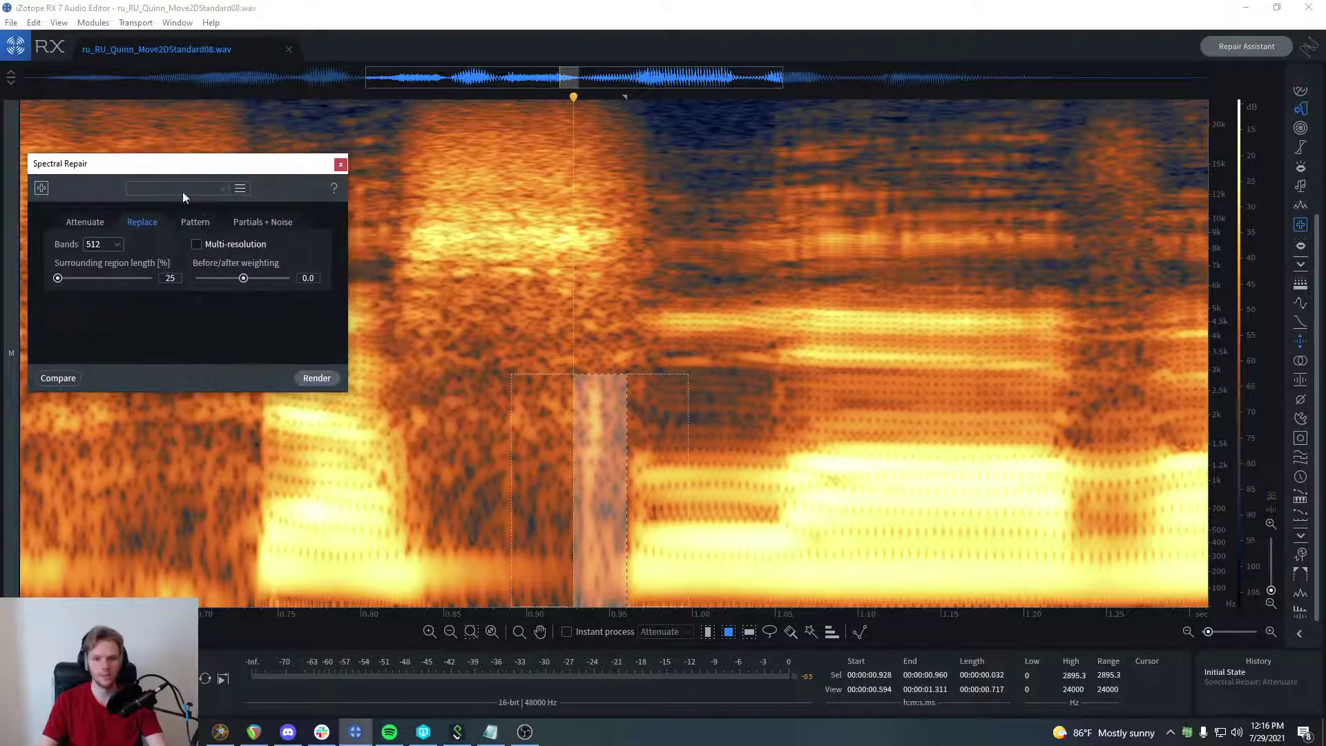
left_click_drag(243, 277, 10, 277)
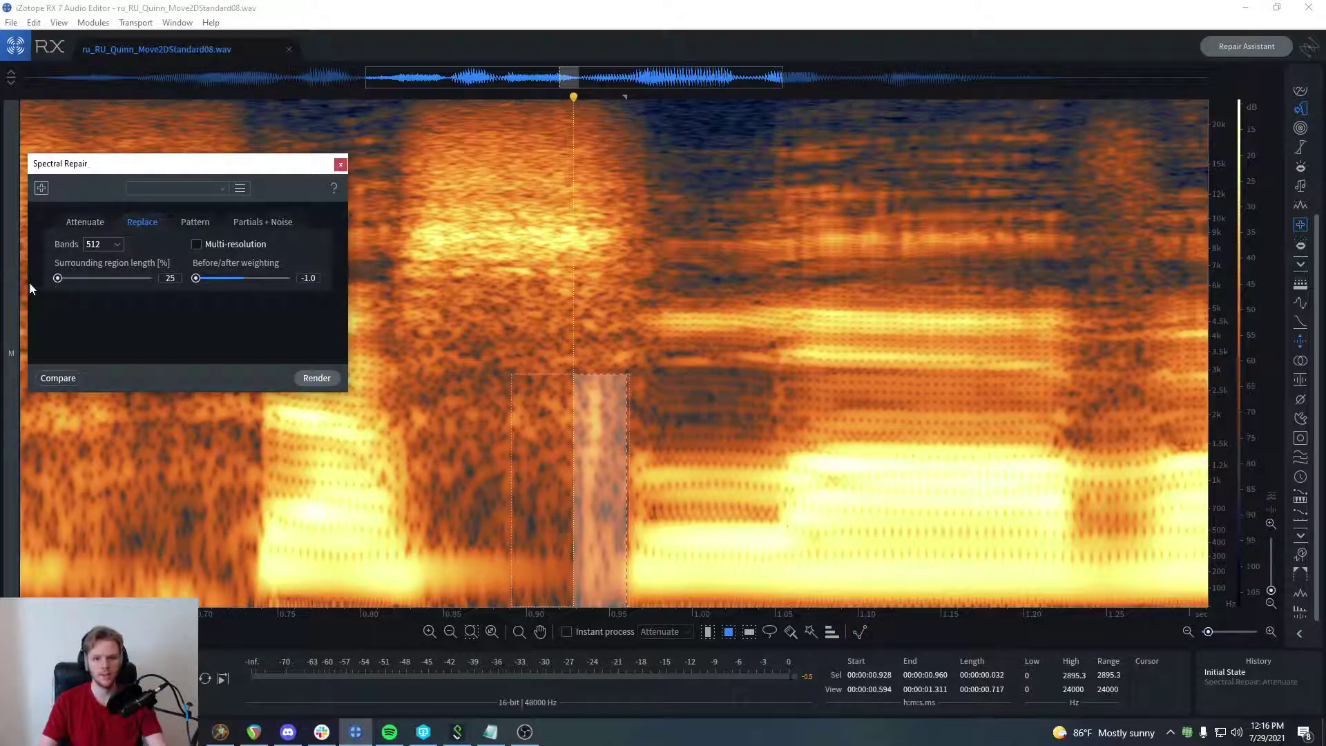
left_click(315, 377)
Step: Play the repaired recording from about 0.564 s and return the playhead to the start
scroll(241, 448, "down", 2)
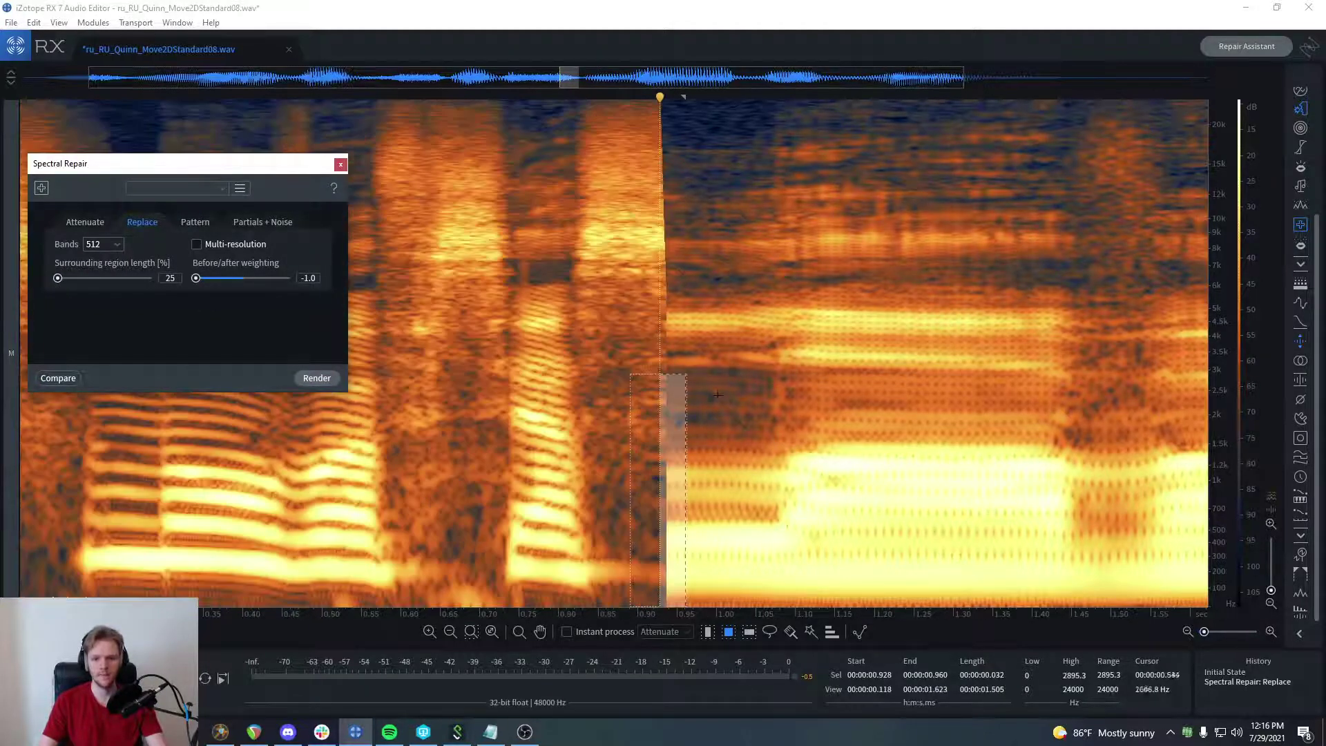
left_click(166, 445)
key("space")
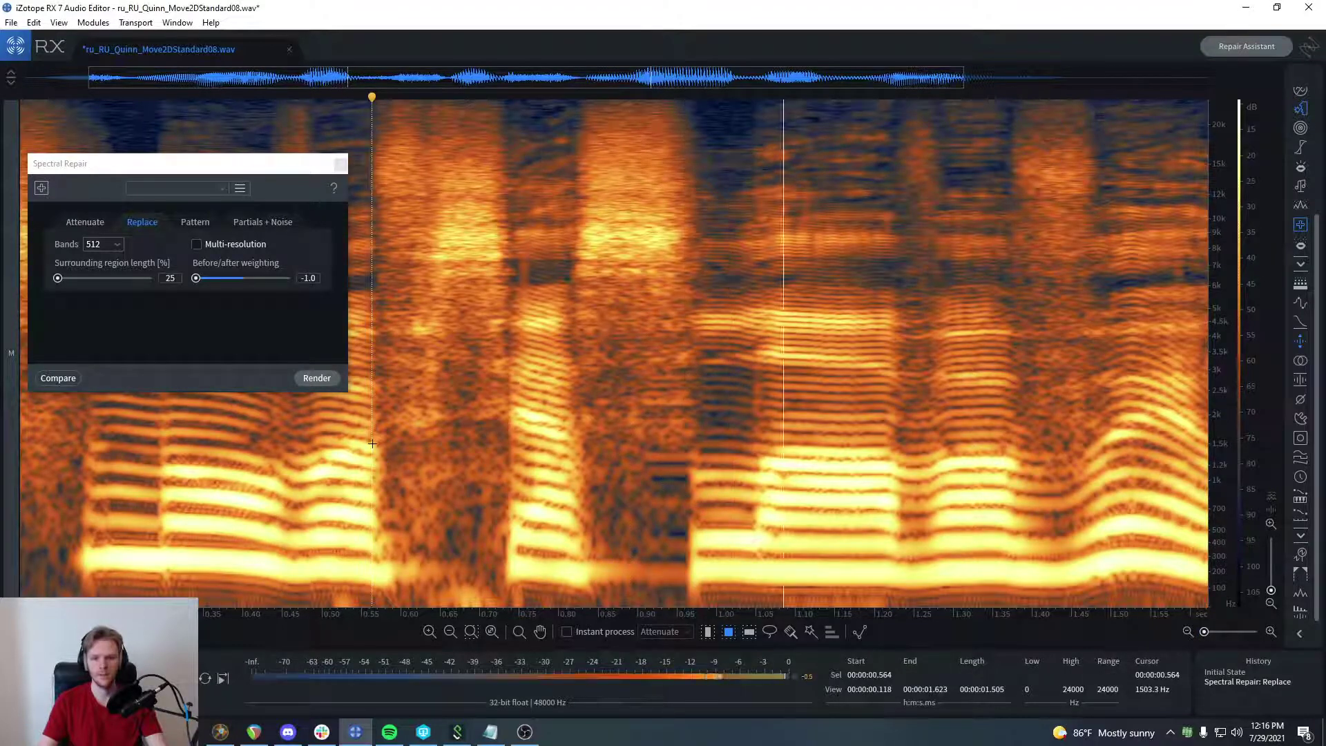
key("Home")
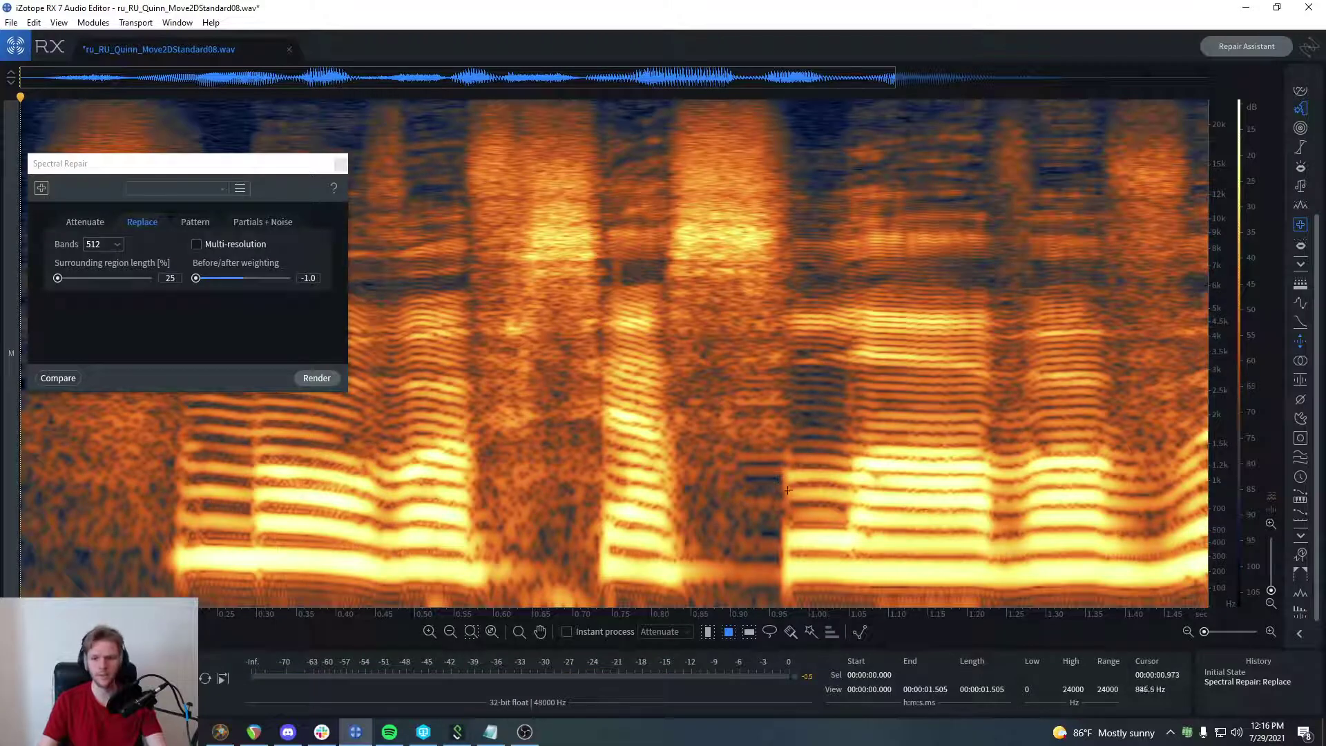
Step: Mark the replaced patch at about 0.908 to 0.972 s, 971 to 1547 Hz, and the wider area at 0.843 to 1.000 s
scroll(777, 476, "up", 3)
left_click_drag(642, 439, 792, 481)
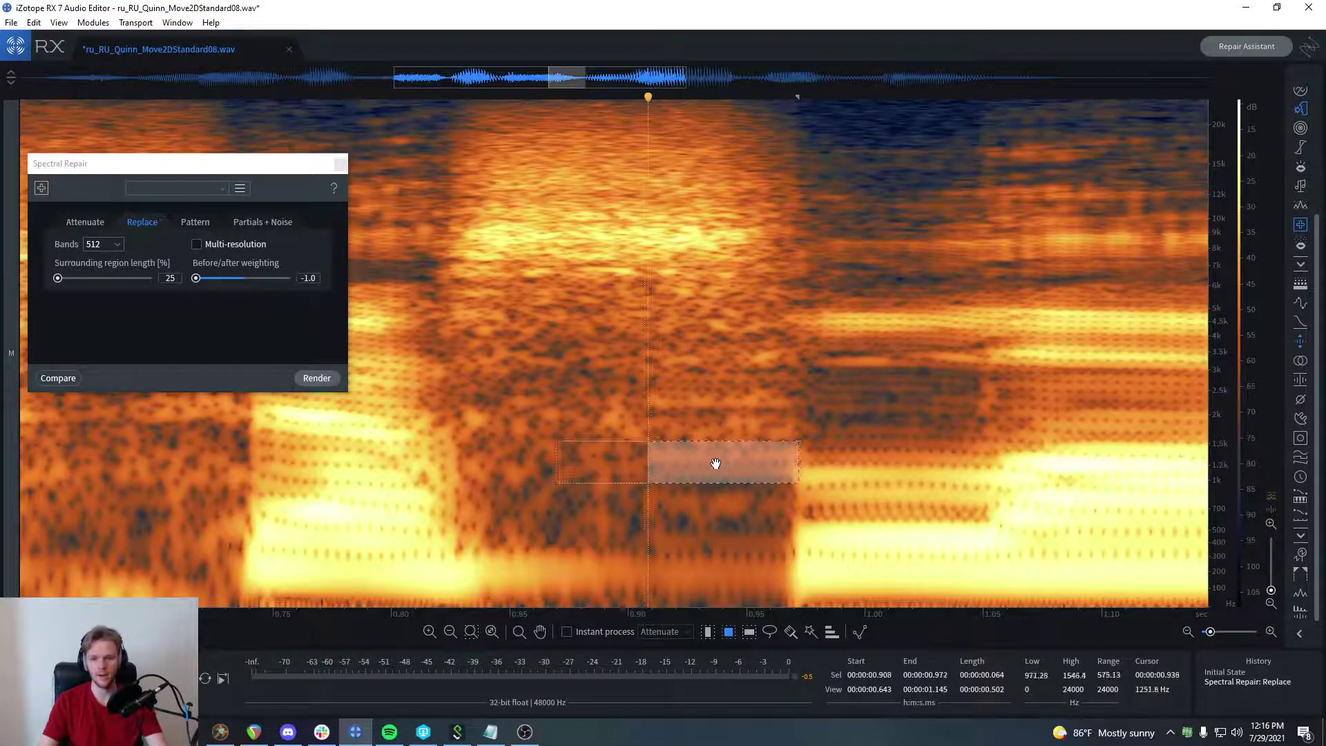
scroll(722, 461, "down", 3)
left_click(584, 357)
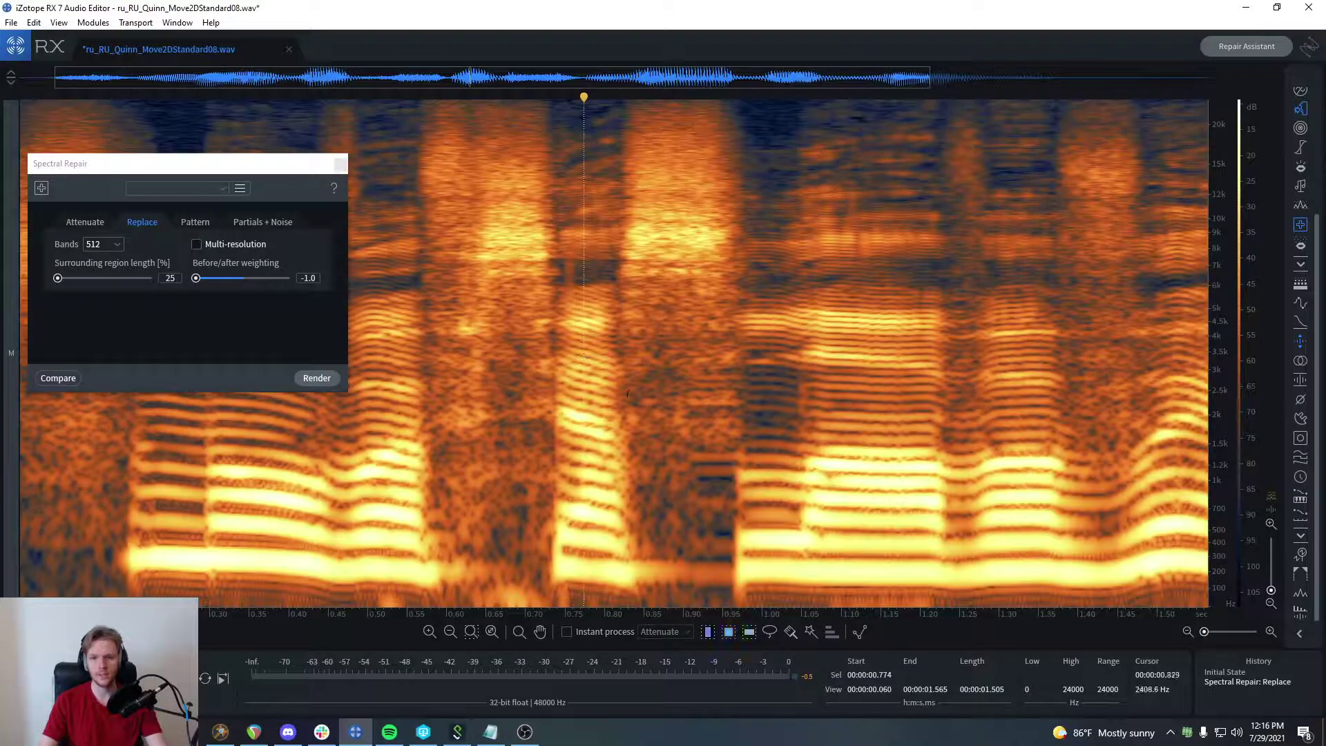
left_click_drag(762, 435, 638, 608)
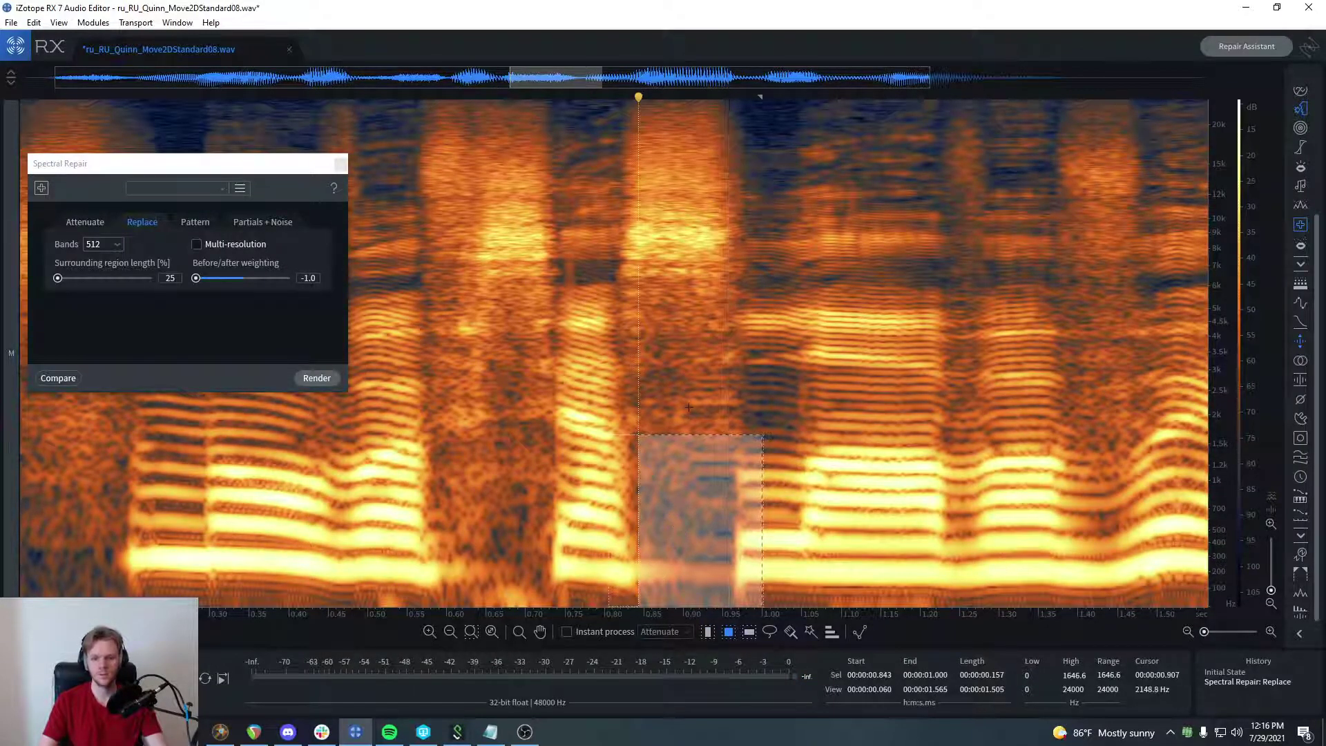
Step: Undo the Replace repair and play only the original audio at about 0.800 to 0.972 s, below 2930 Hz
key("ctrl+z")
left_click_drag(742, 373, 605, 630)
key("space")
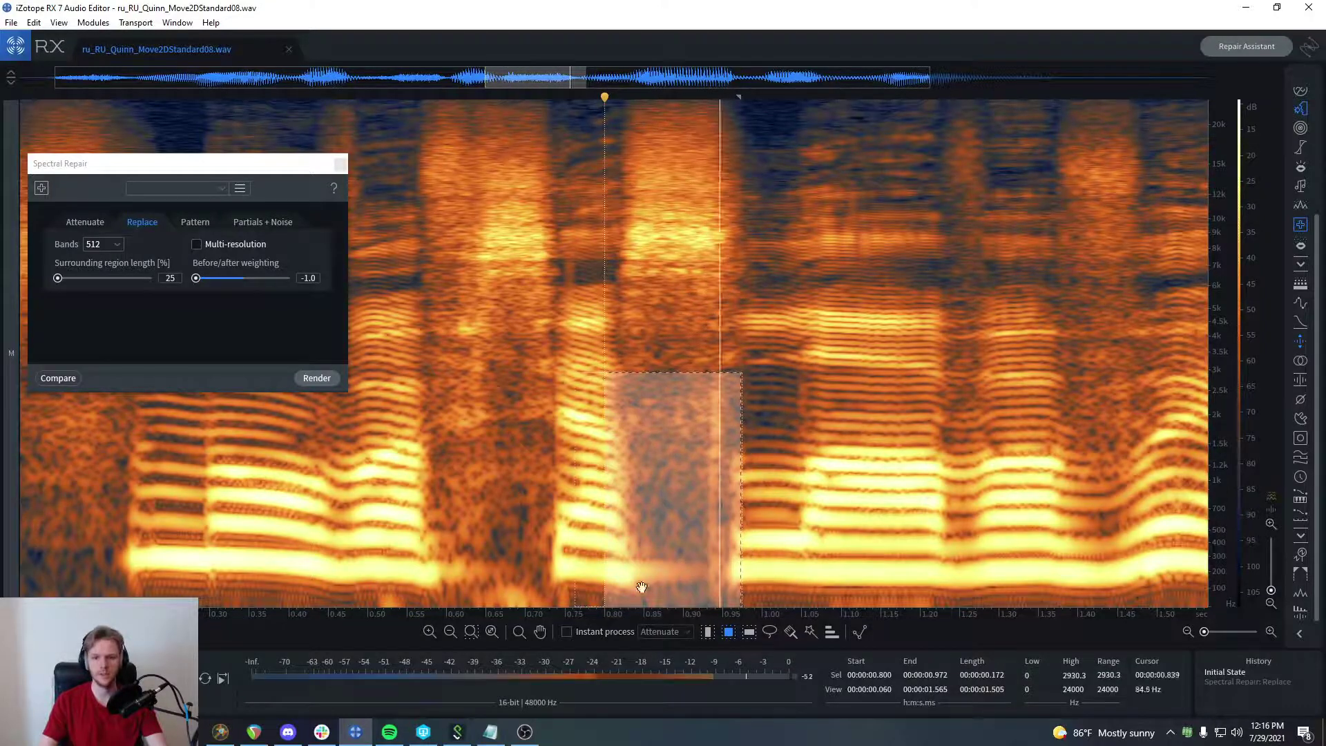
key("space")
left_click(500, 430)
Step: Select the click tightly, from about 0.925 to 0.957 s, below 2692 Hz
left_click_drag(737, 382, 703, 587)
left_click(658, 470)
scroll(703, 413, "up", 2)
left_click_drag(741, 382, 663, 607)
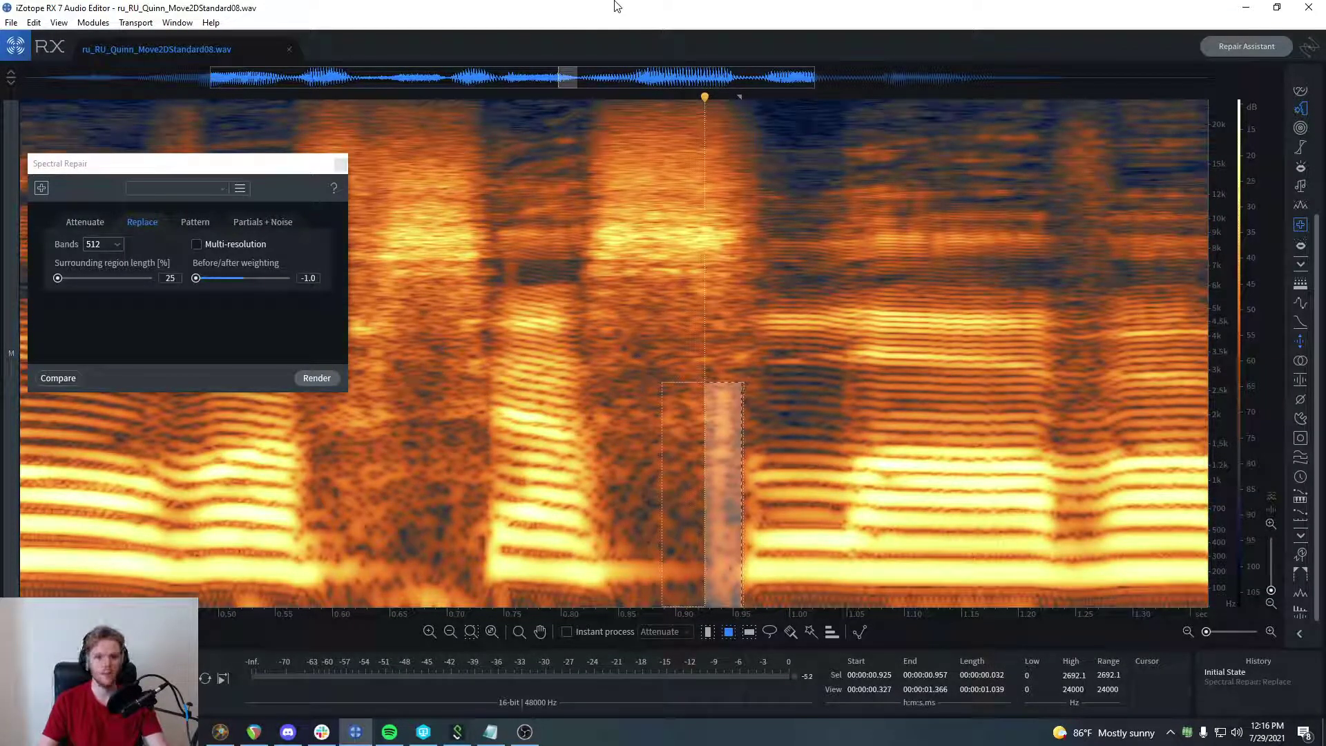
Step: Try the Replace repair with a surrounding region length of 50%, audition it from about 0.220 s, and undo it
left_click(180, 282)
type("50")
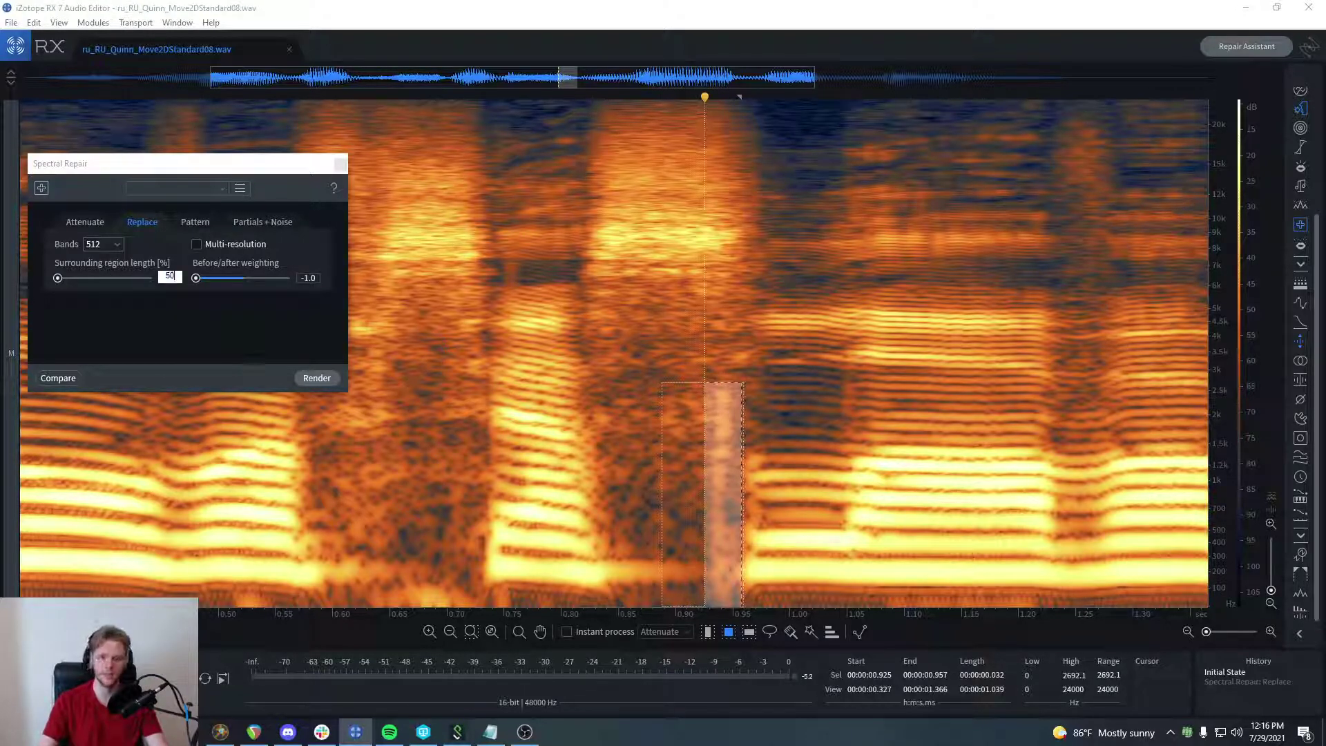
key("Return")
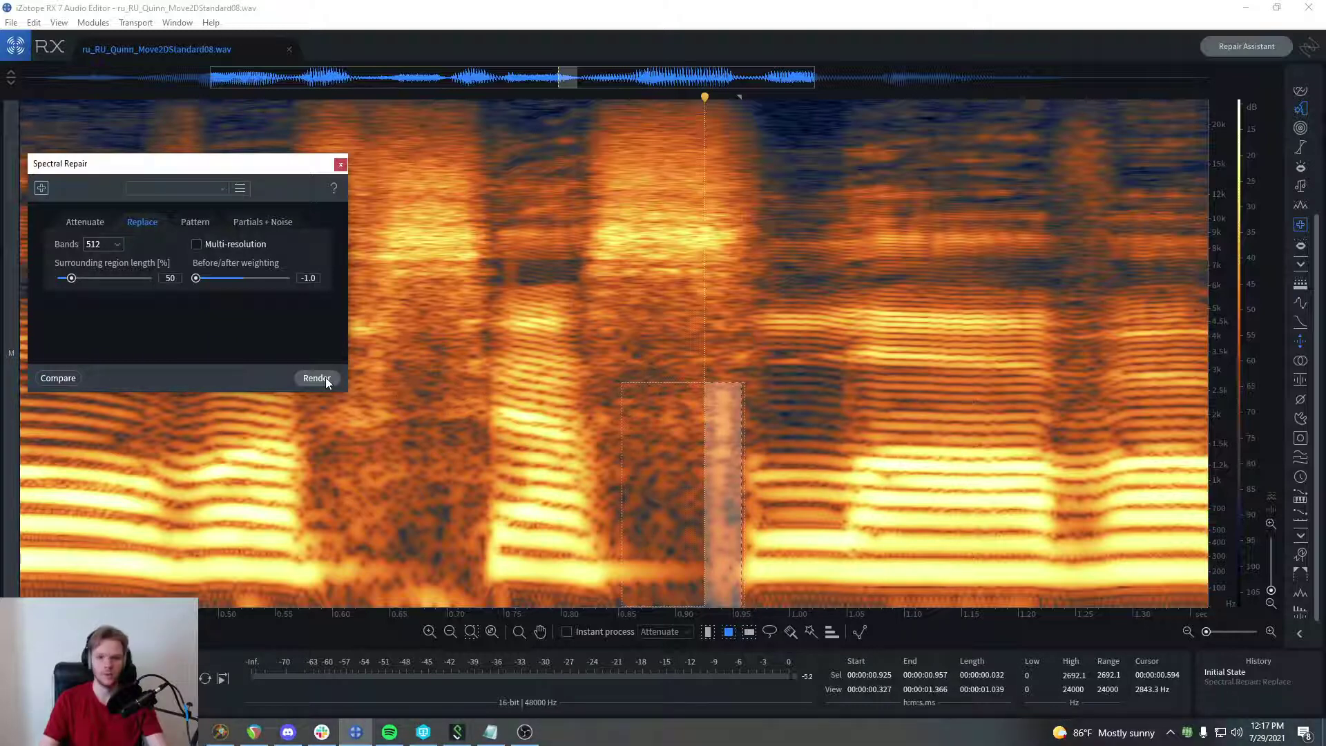
scroll(845, 410, "down", 3)
left_click(165, 470)
key("space")
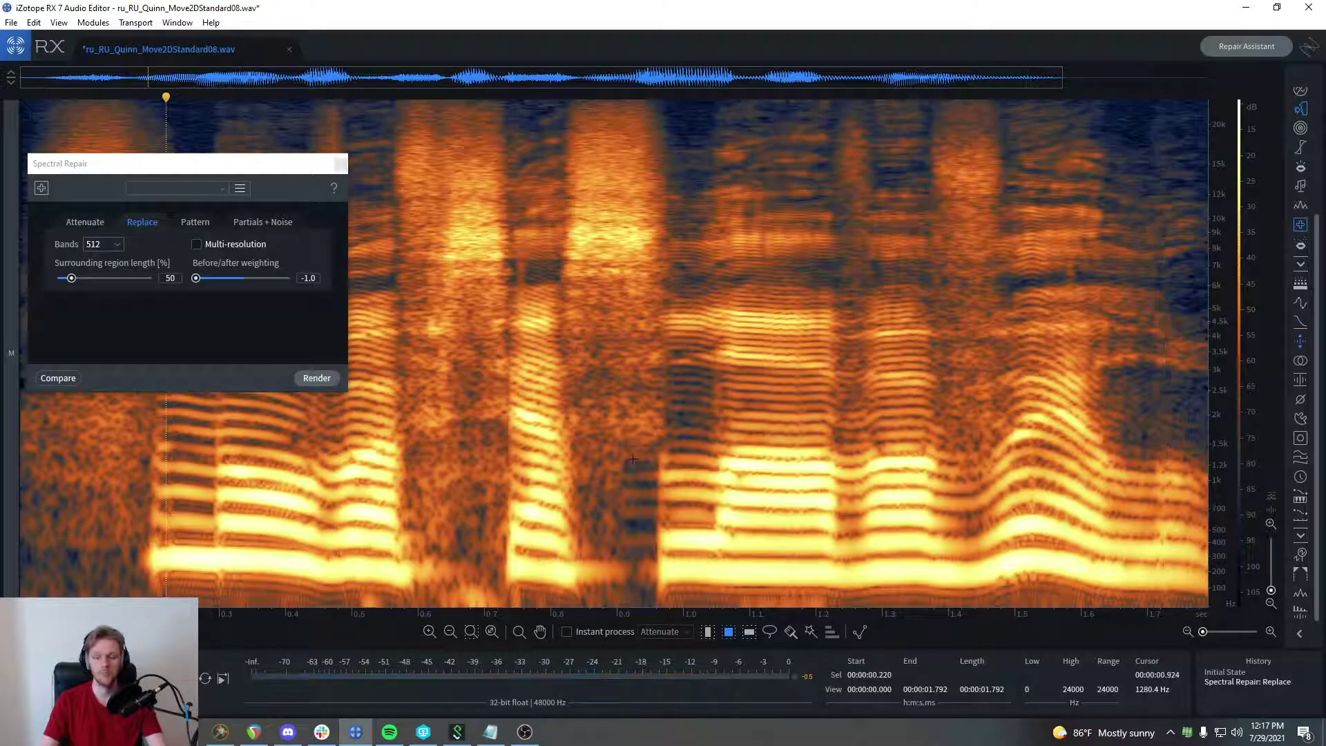
key("ctrl+z")
Step: Render the Replace repair with a surrounding region length of 75% and play the result from about 0.100 s
left_click(170, 277)
type("75")
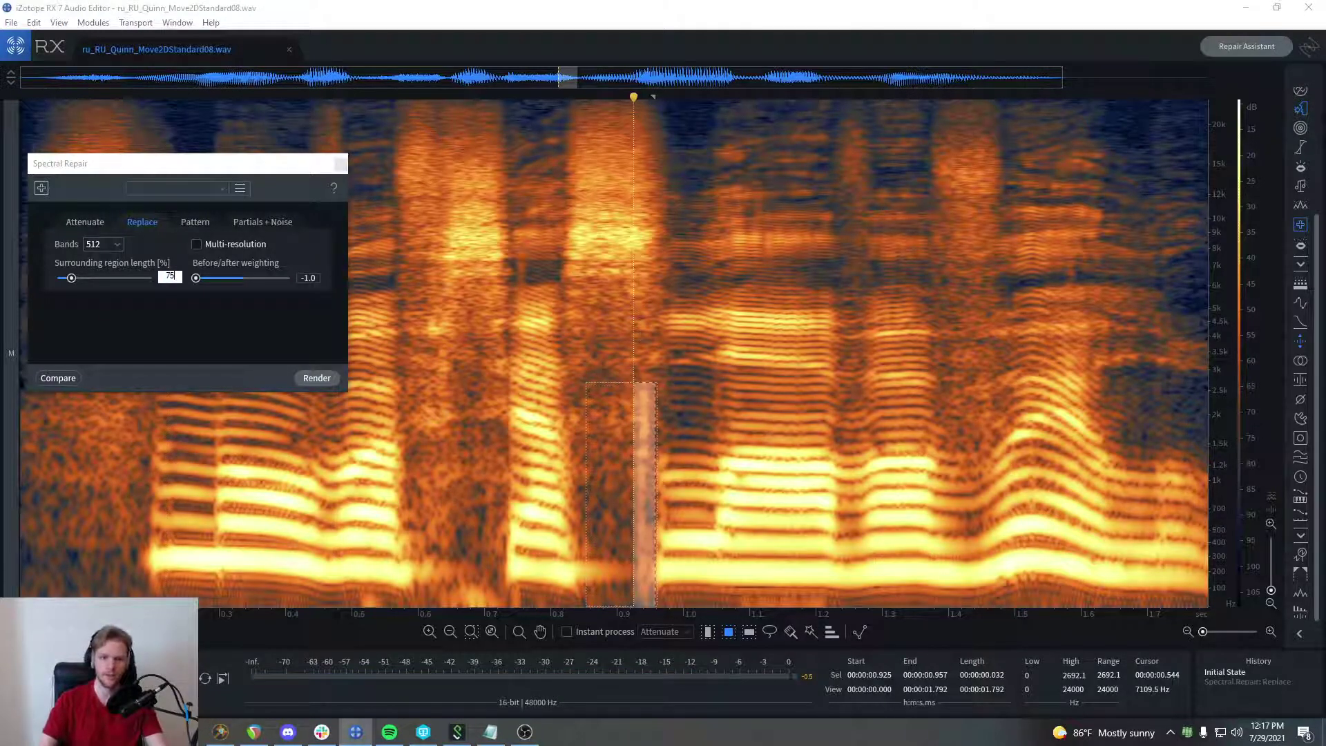
key("Return")
left_click(315, 378)
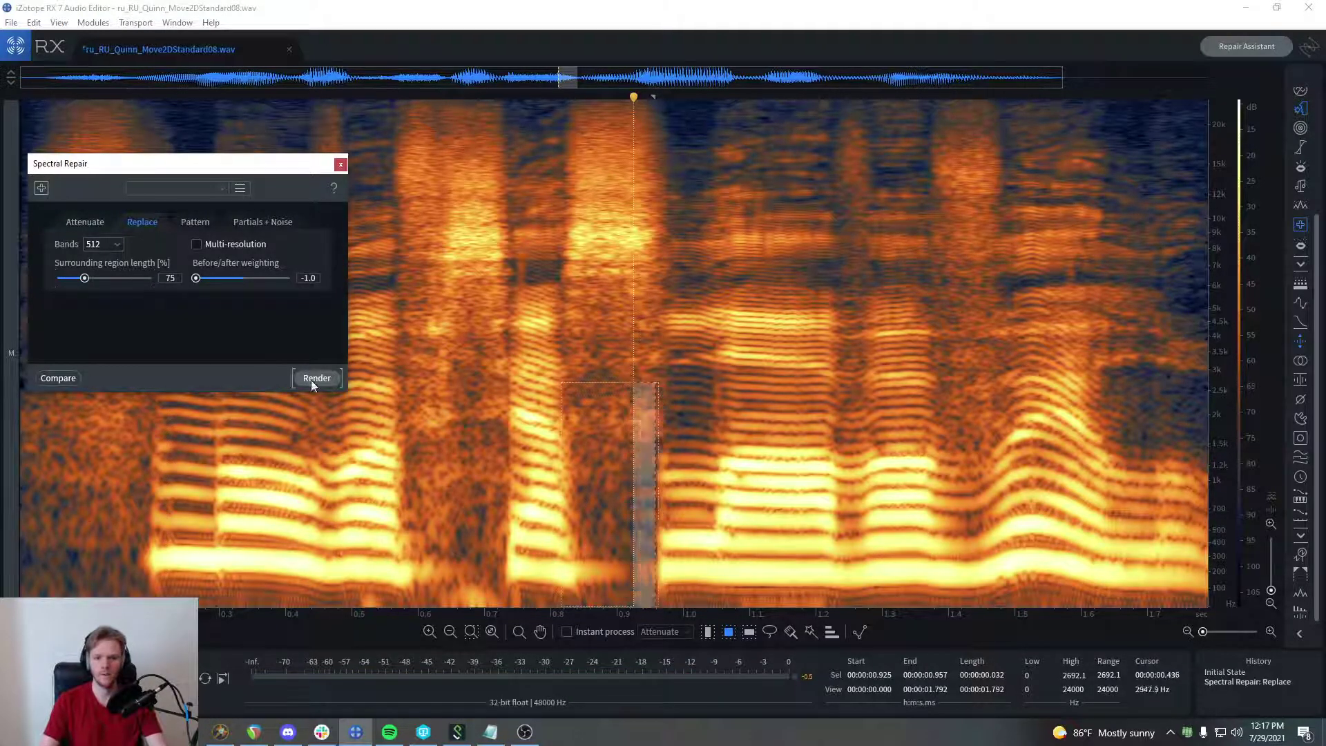
key("space")
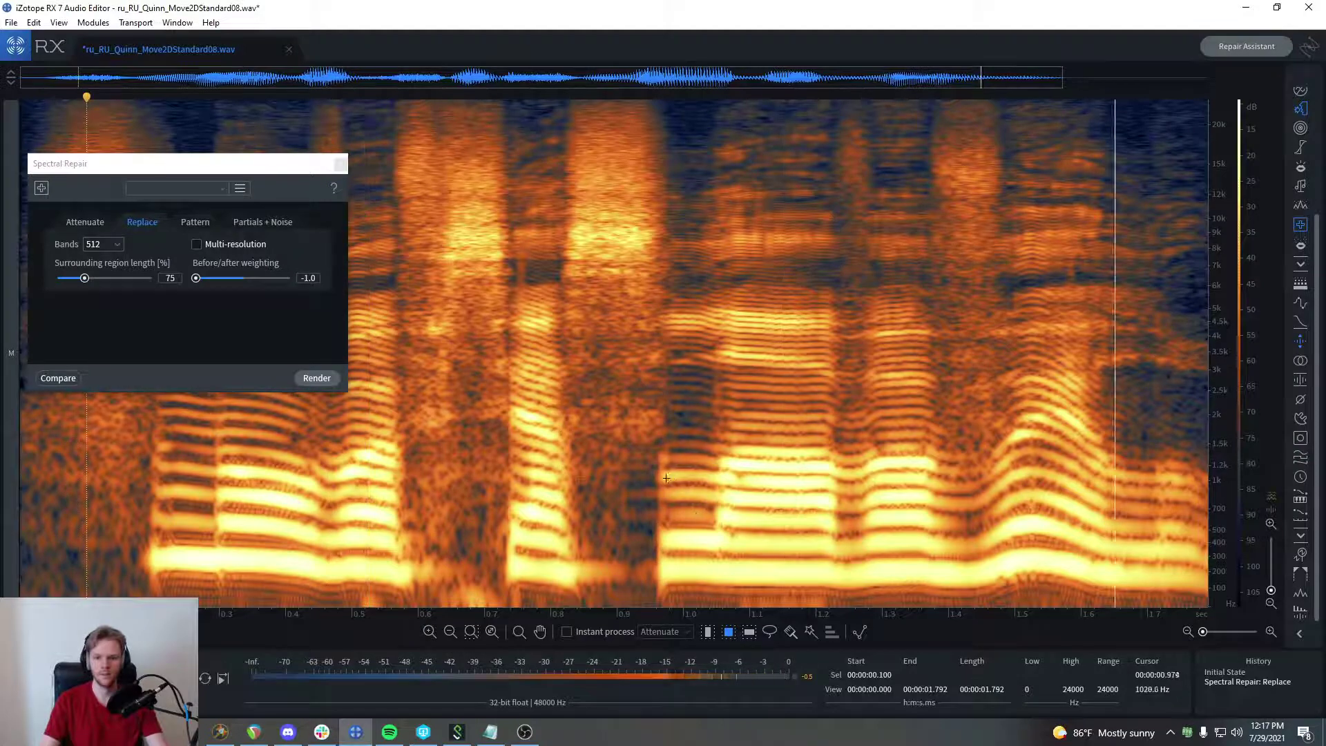
Step: Examine the repaired patch at about 0.904 to 0.976 s, below 1242 Hz, and undo the repair
left_click(474, 477)
scroll(630, 474, "up", 5)
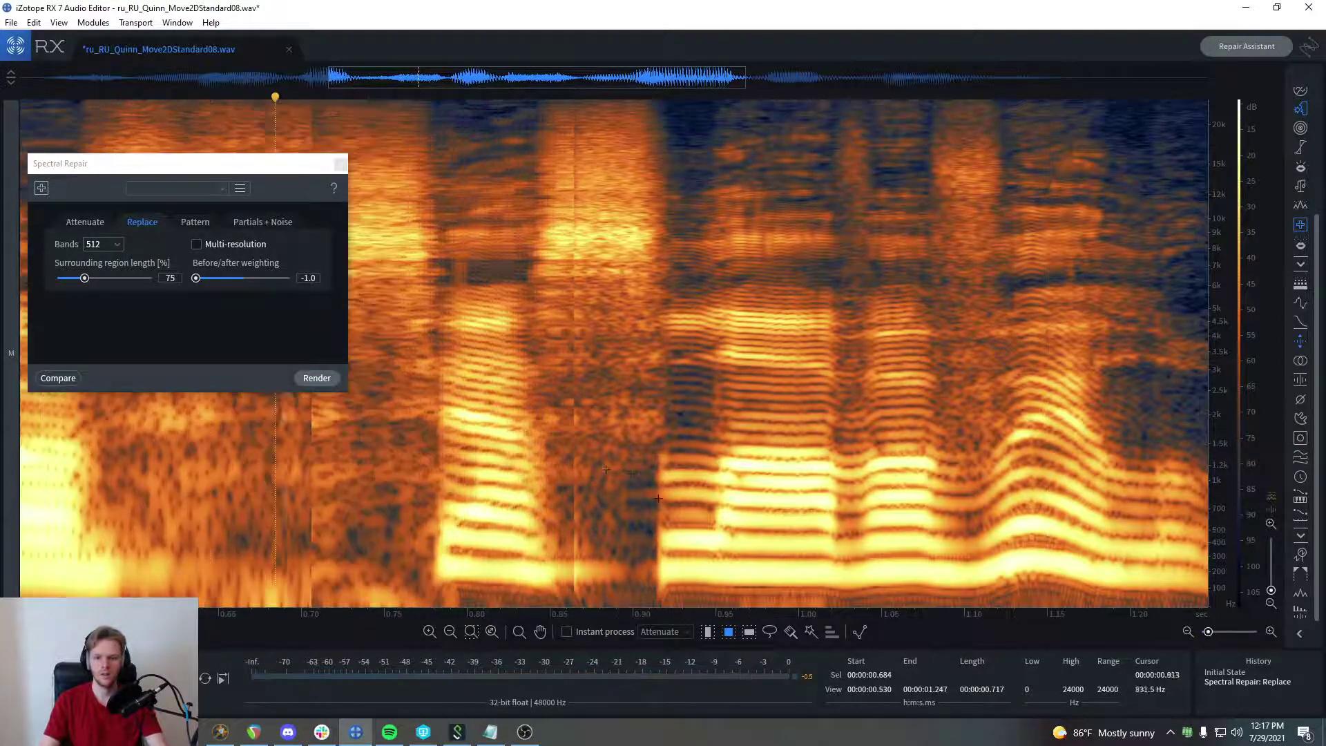
left_click_drag(639, 461, 759, 607)
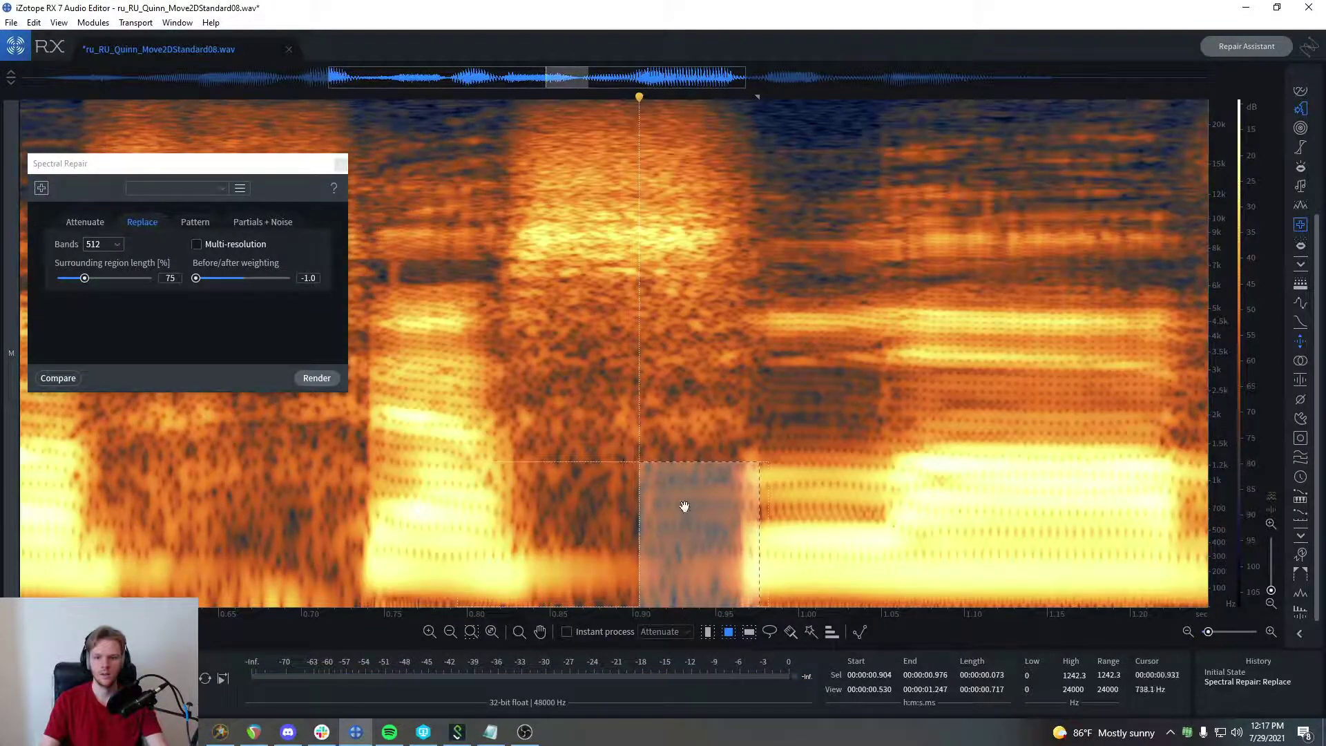
left_click(708, 511)
left_click_drag(651, 473, 731, 563)
left_click(668, 352)
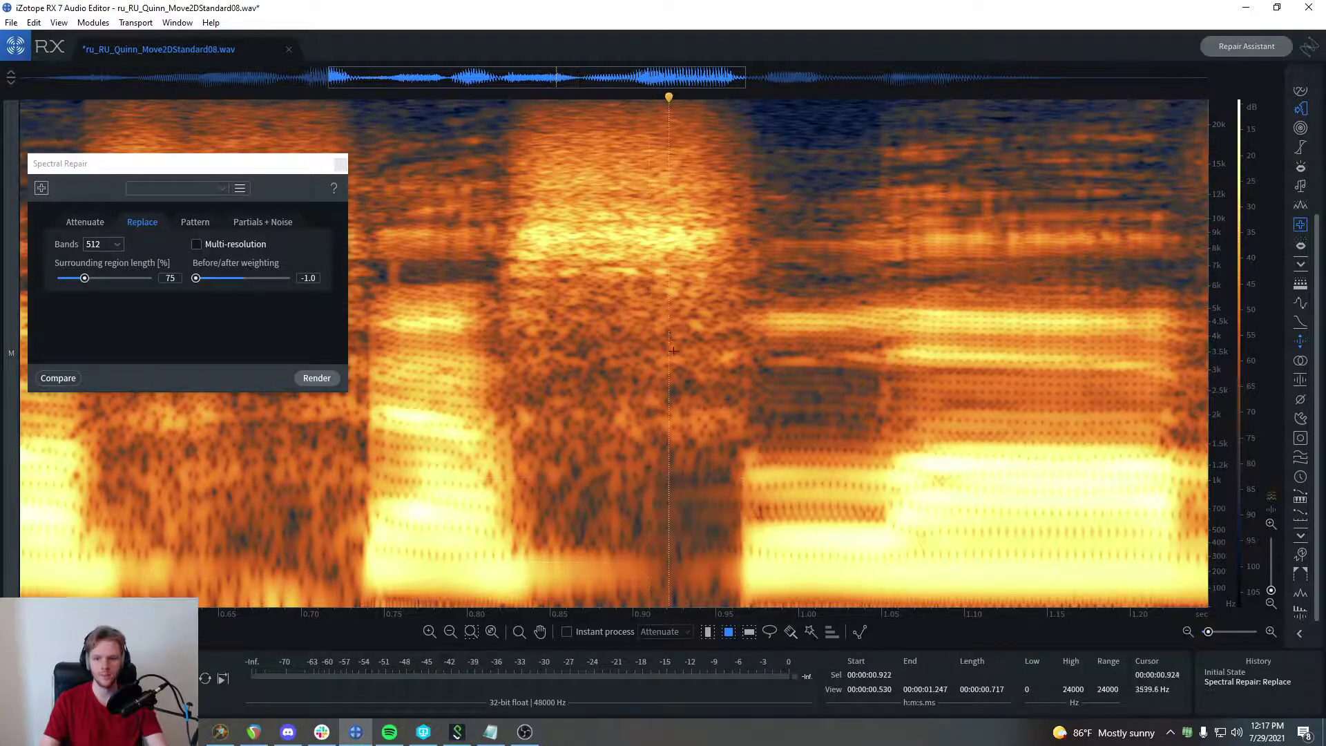
scroll(694, 456, "down", 3)
key("ctrl+z")
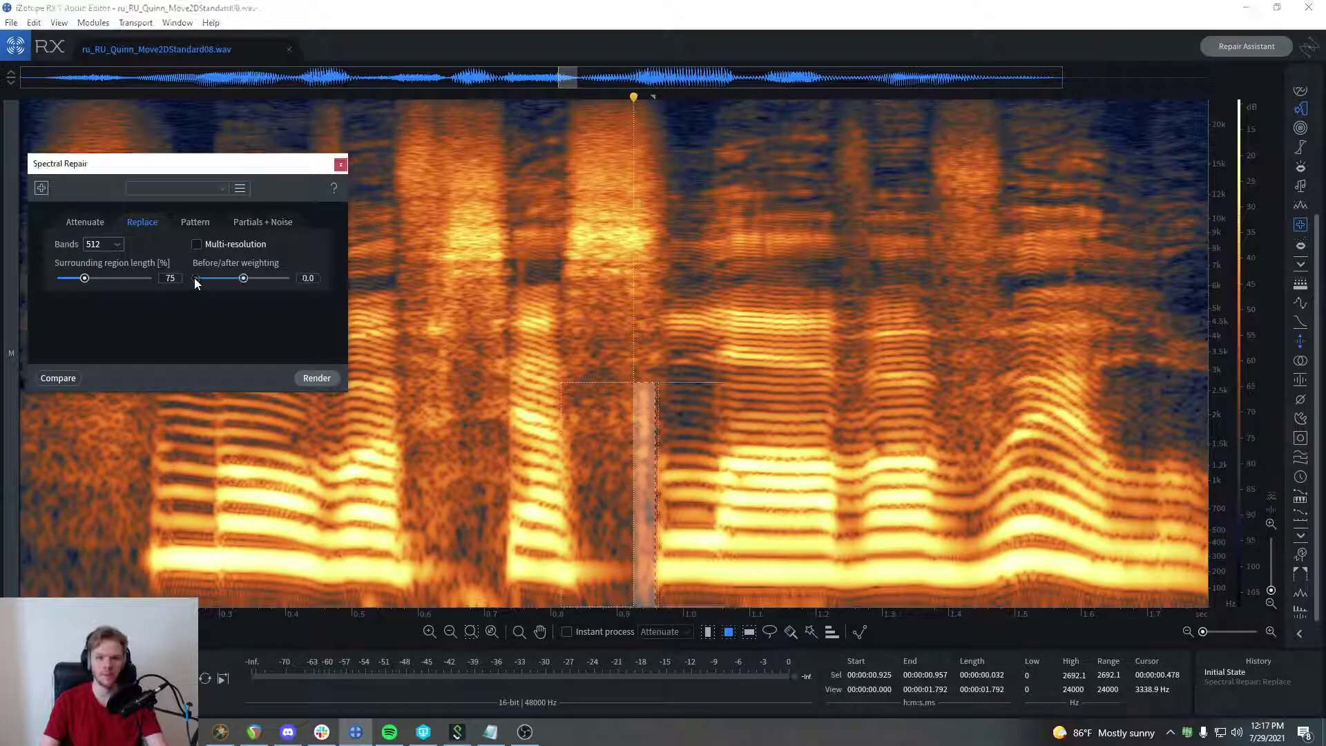
Step: Render the Replace repair with before/after weighting reset to 0.0, audition it from about 0.135 s, and undo it
left_click(274, 277)
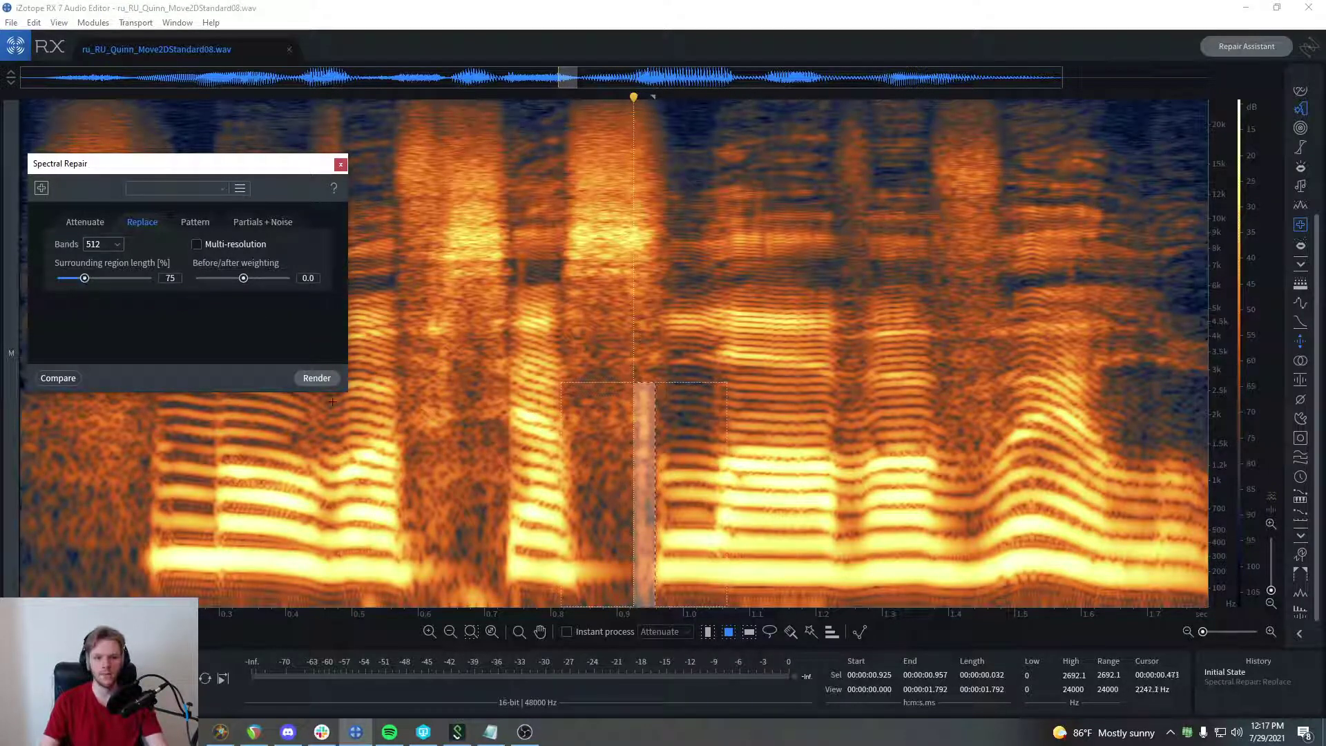
left_click(316, 378)
left_click(110, 480)
key("space")
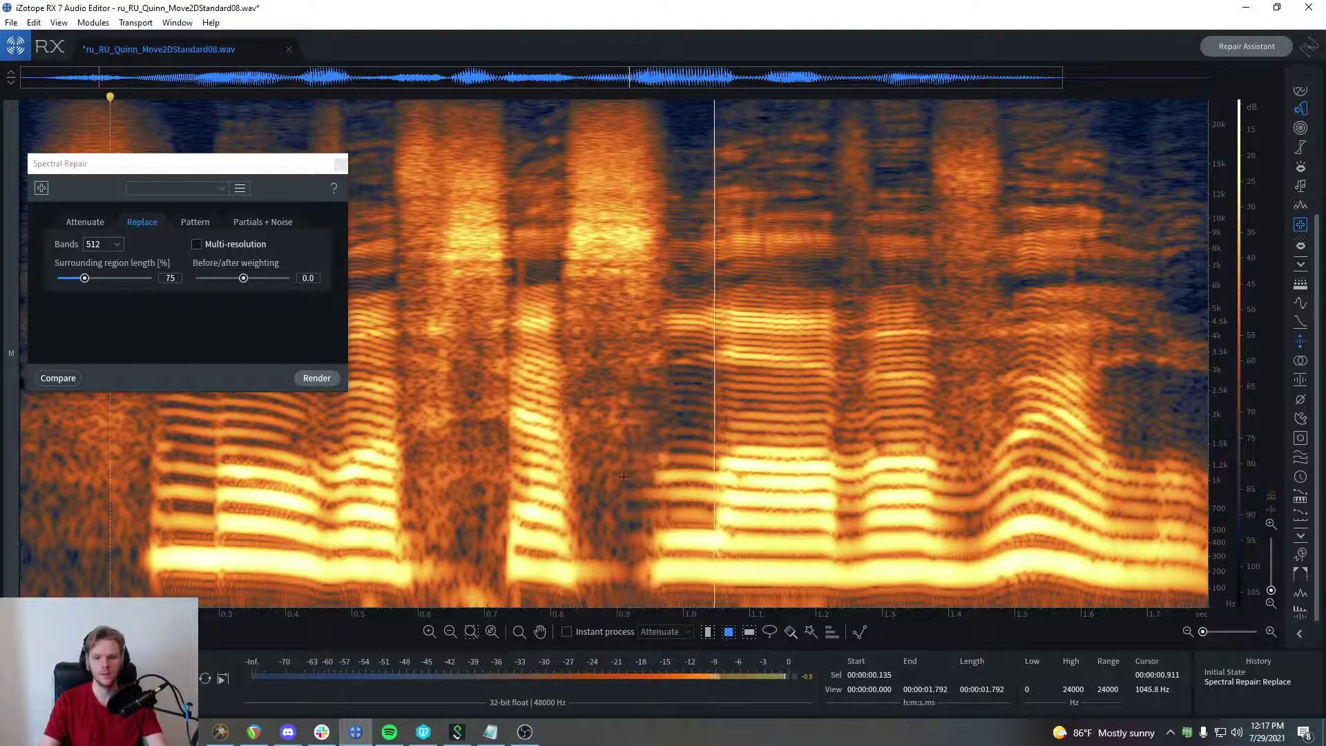
key("space")
key("ctrl+z")
Step: Try the Replace repair with a surrounding region length of 25%, audition it from about 0.131 s, and undo it
left_click_drag(84, 278, 57, 277)
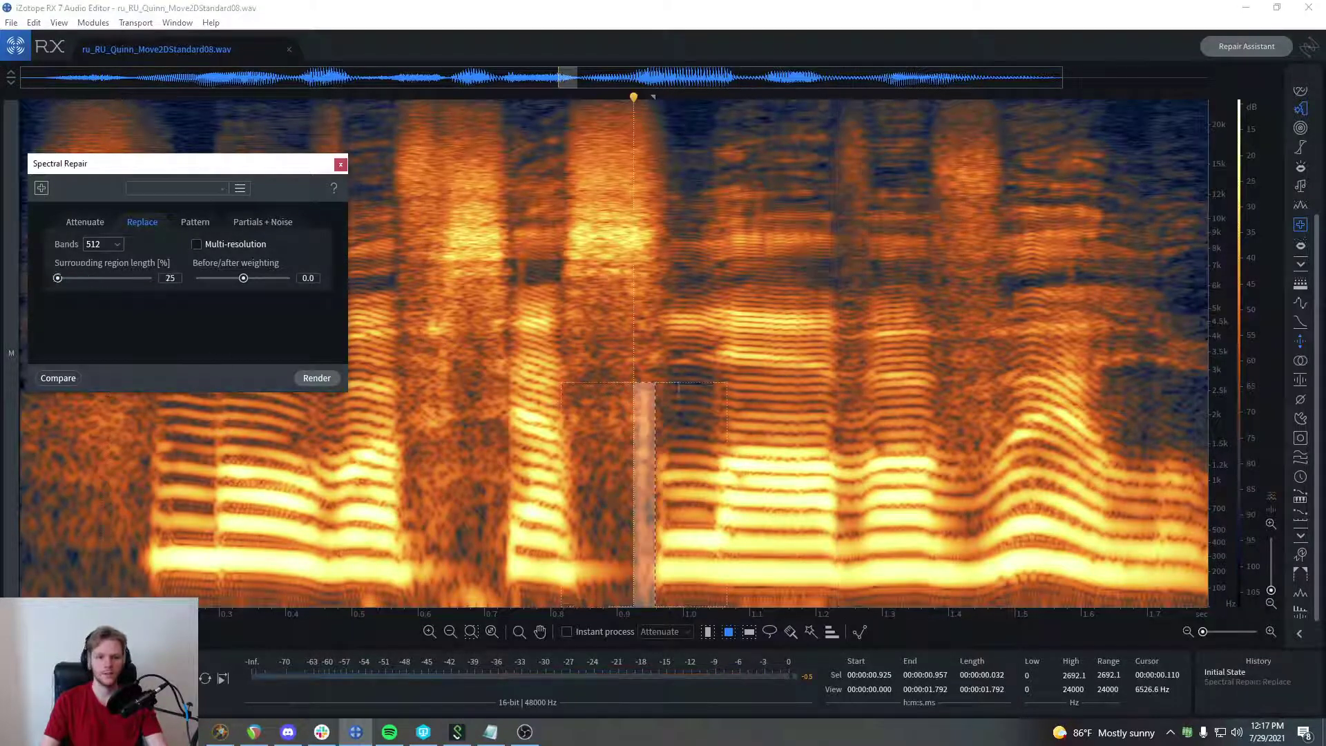
left_click(317, 378)
left_click(107, 480)
key("space")
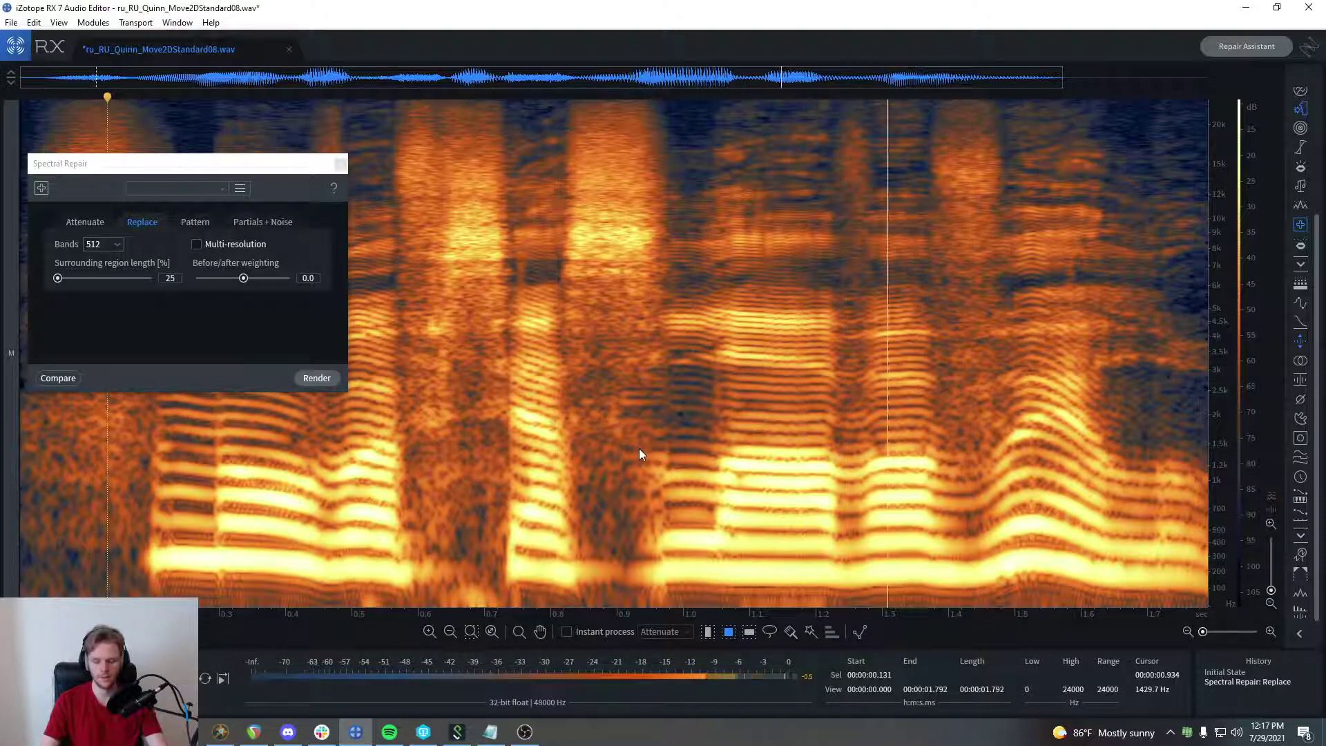
key("ctrl+z")
Step: Mark the voiced sound at about 0.972 to 1.043 s and the noisy consonant at 0.850 to 0.960 s, and clear the selection
scroll(641, 429, "up", 2)
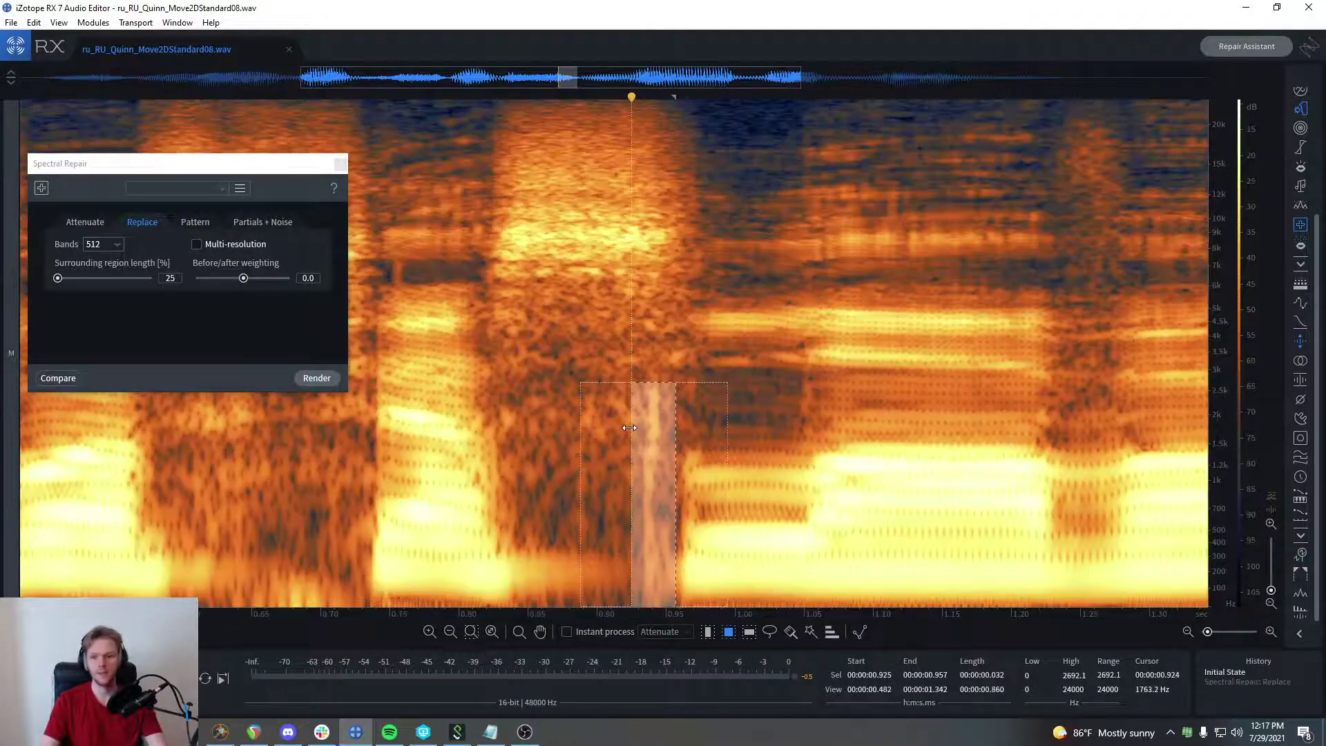
left_click_drag(684, 446, 783, 607)
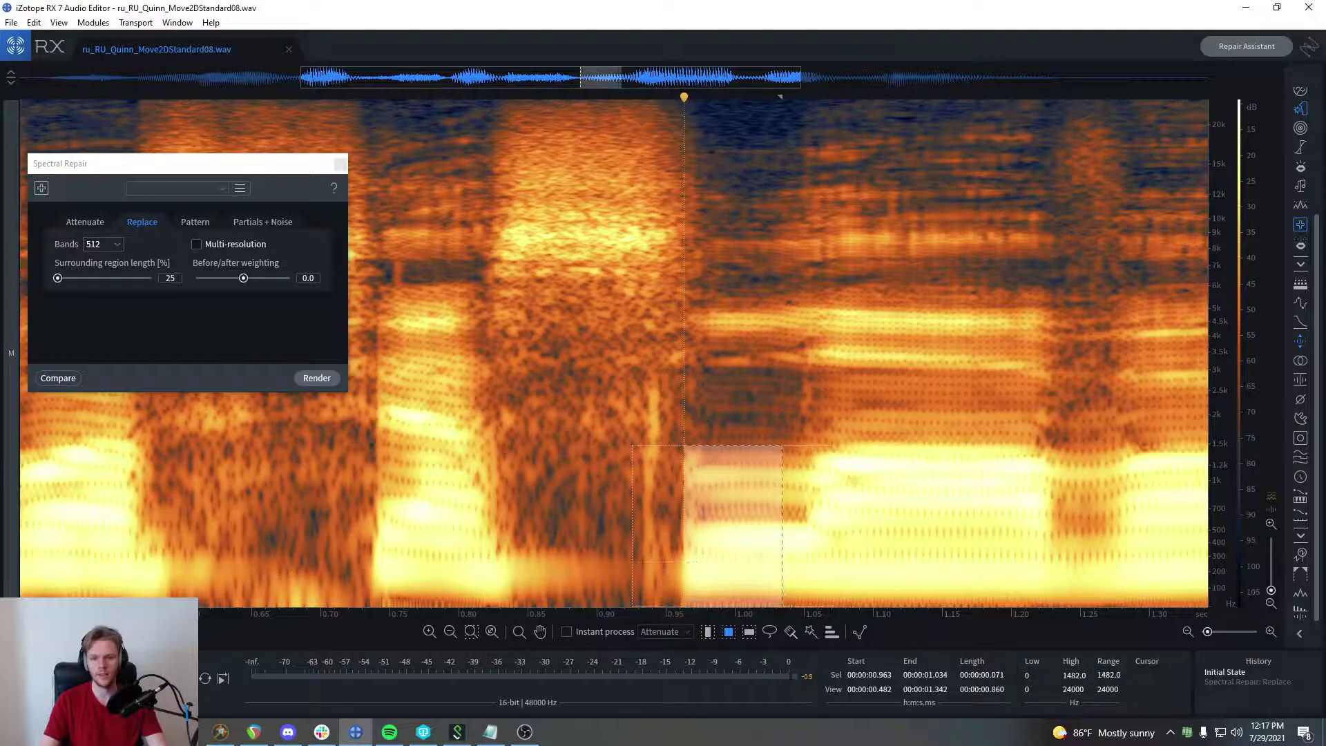
mouse_move(735, 548)
left_mouse_down()
mouse_move(758, 541)
mouse_move(748, 548)
left_mouse_up()
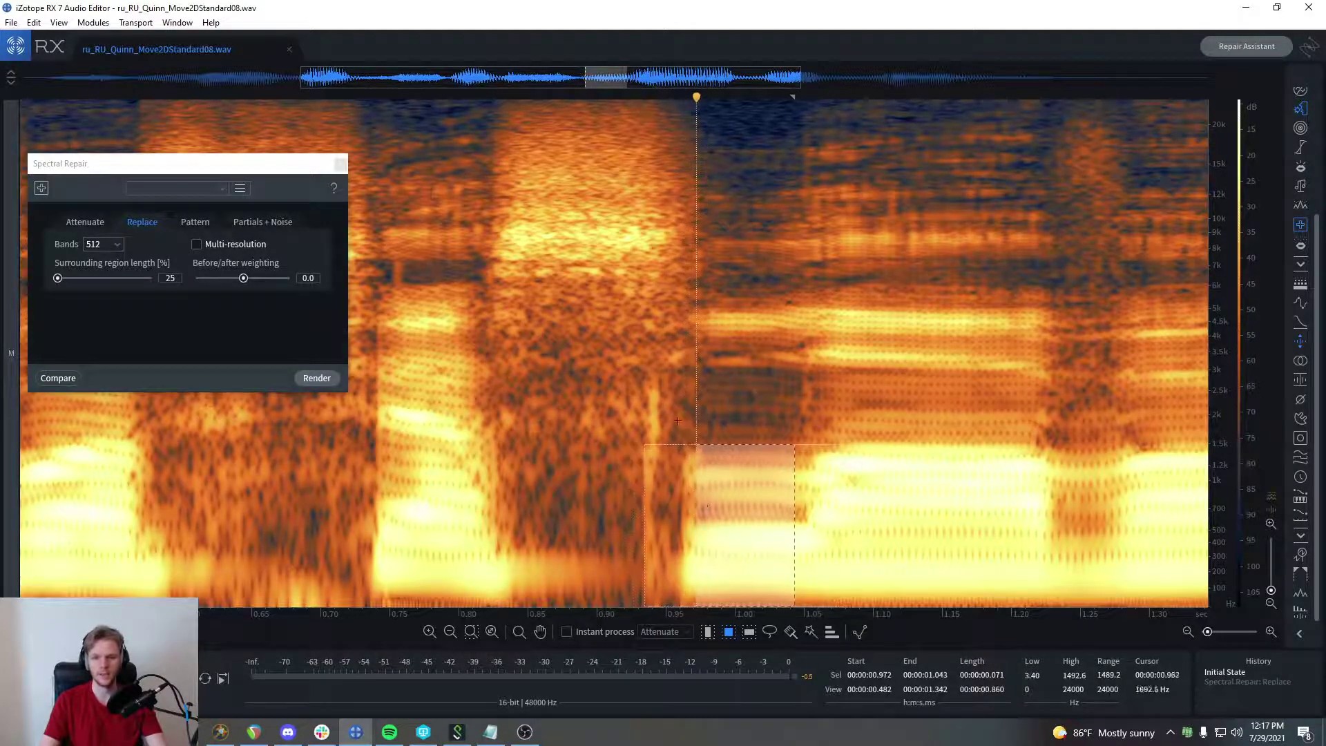
left_click(641, 380)
left_click_drag(527, 138, 680, 409)
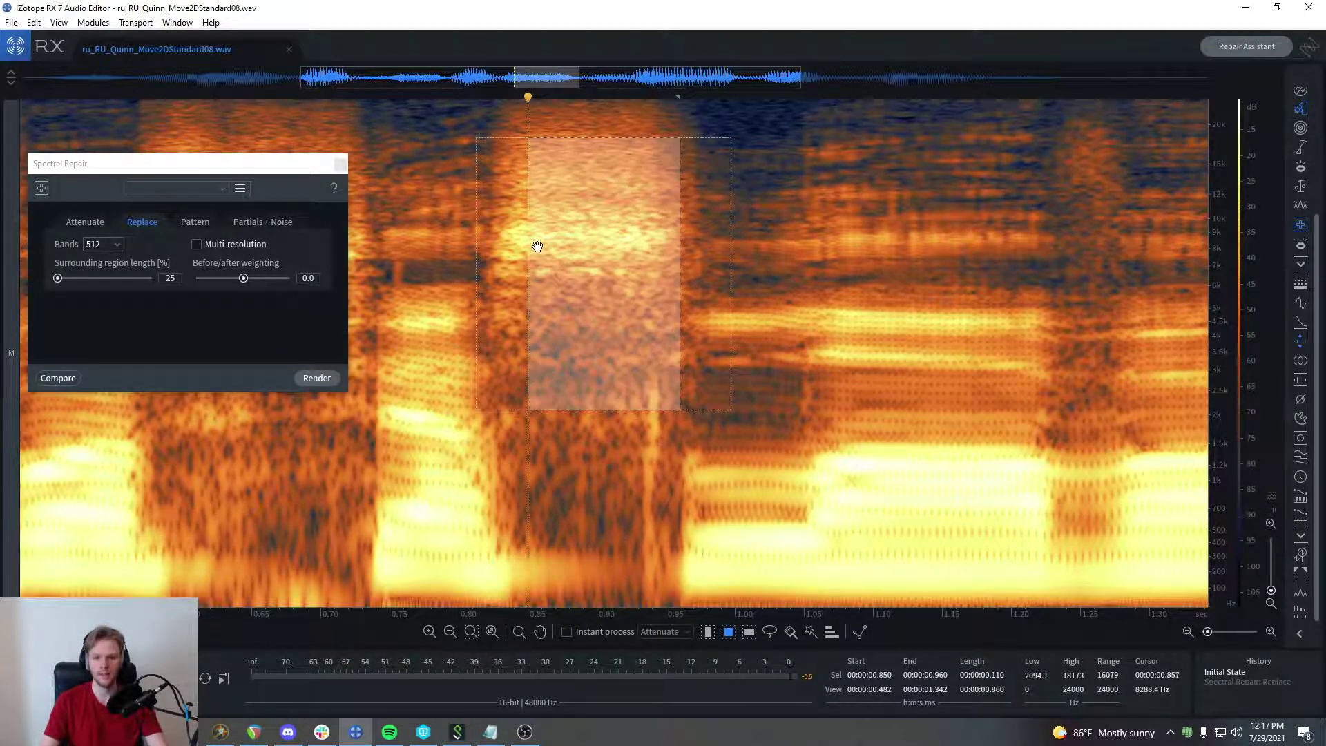
left_click(502, 270)
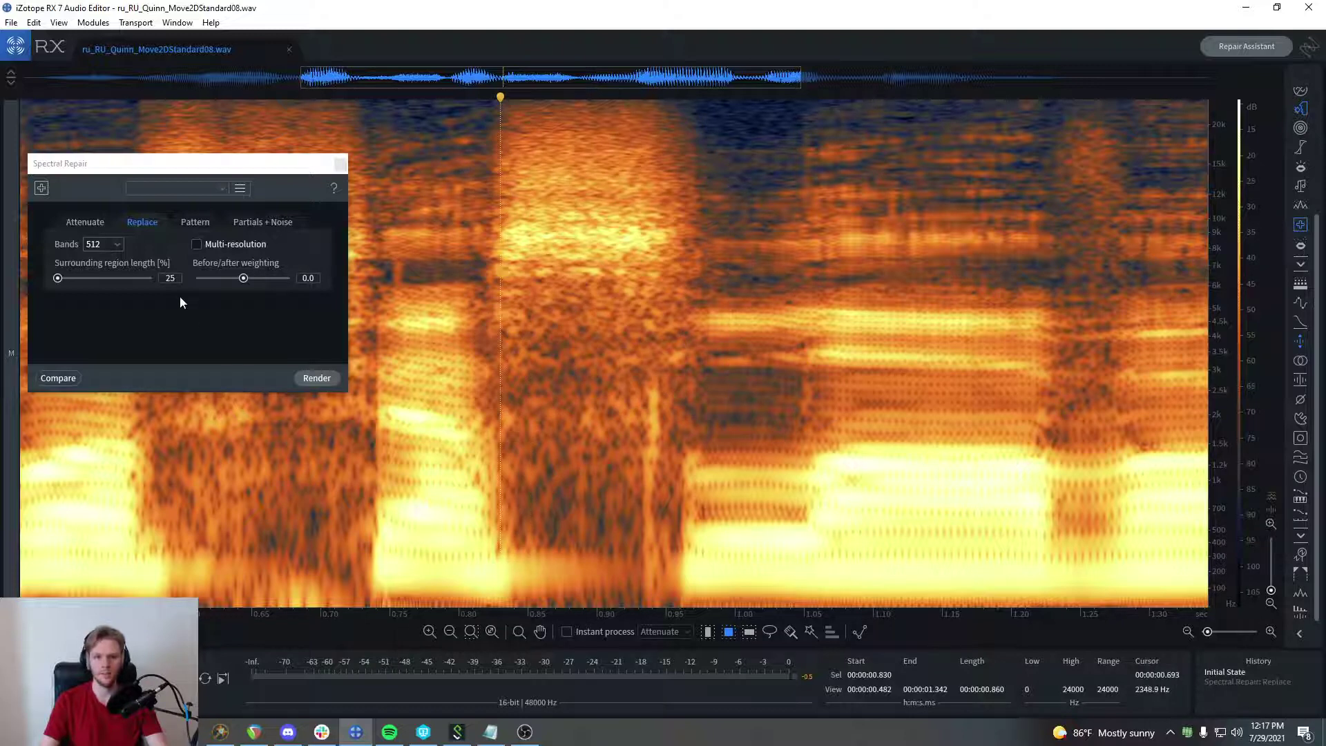
Step: Render Replace on the click at about 0.924 to 0.958 s, below 3281 Hz, with 200% surrounding region length, and place the playhead near 0.054 s
left_click(245, 277)
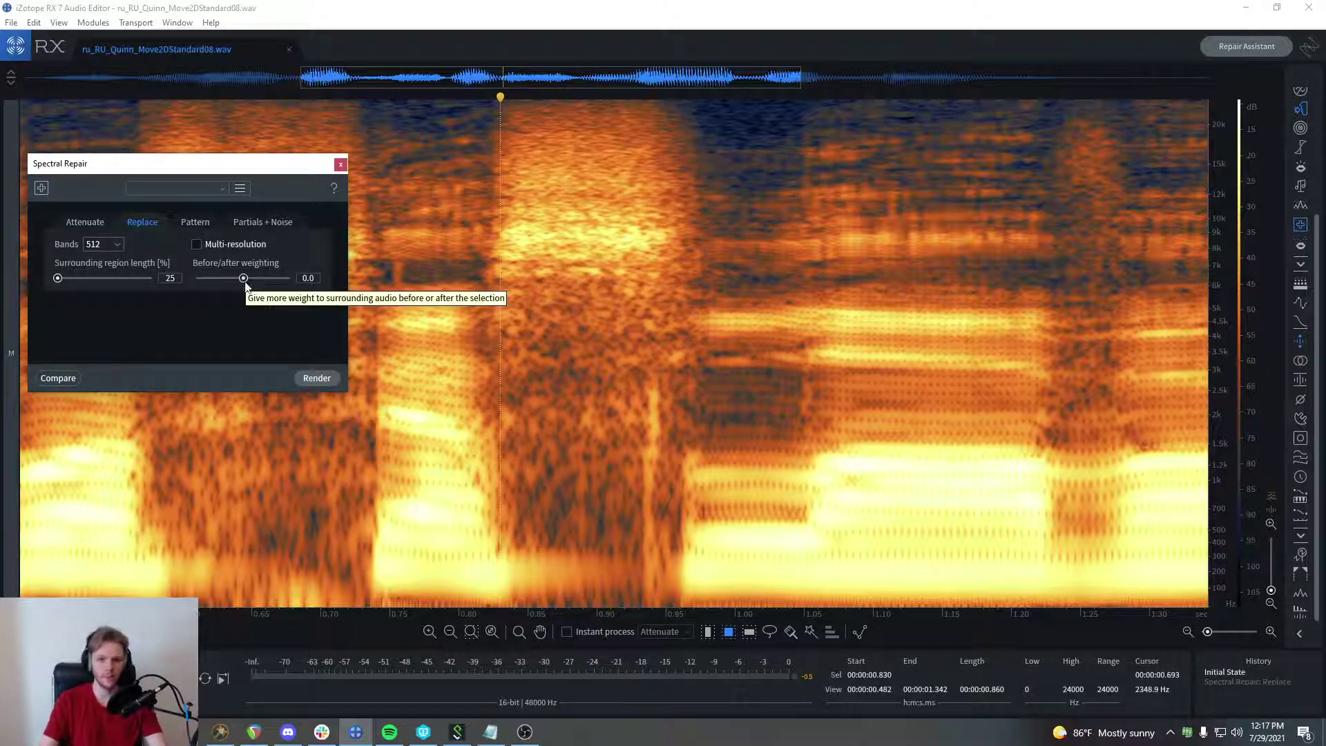
left_click_drag(86, 278, 57, 278)
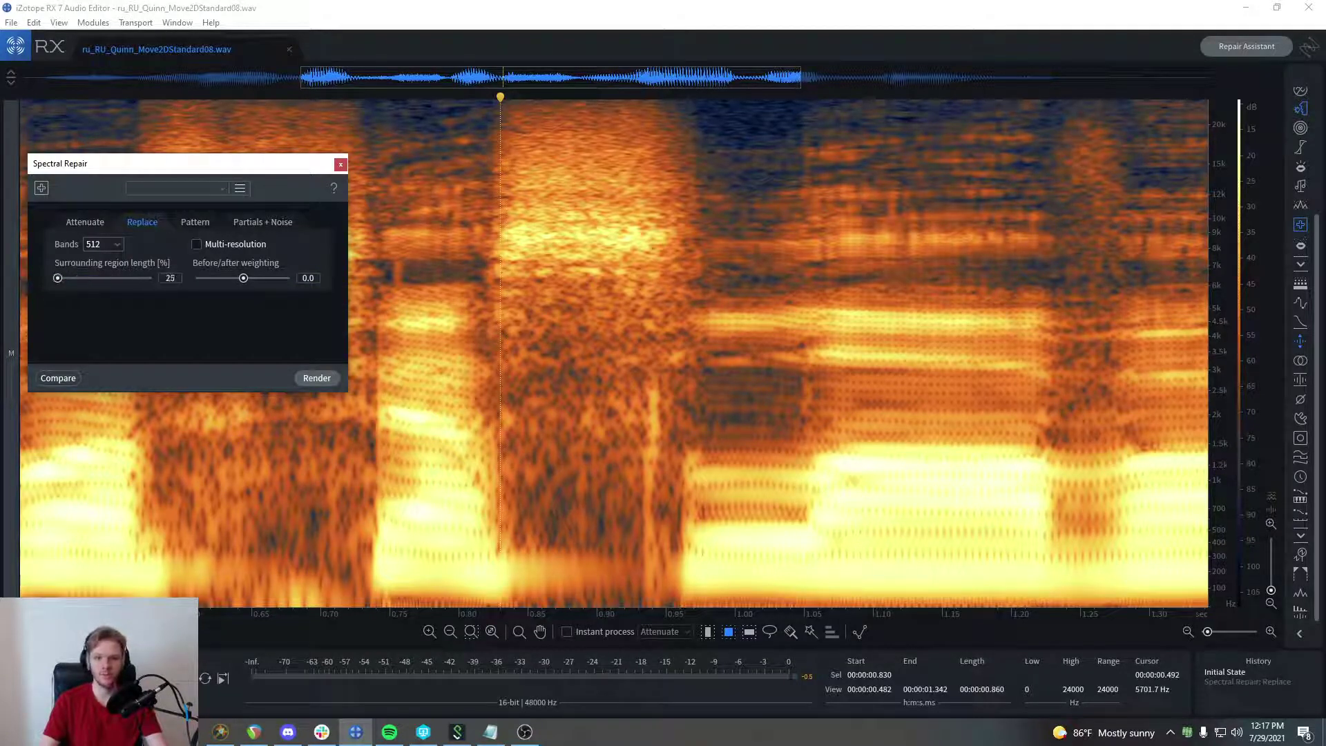
left_click_drag(629, 358, 677, 607)
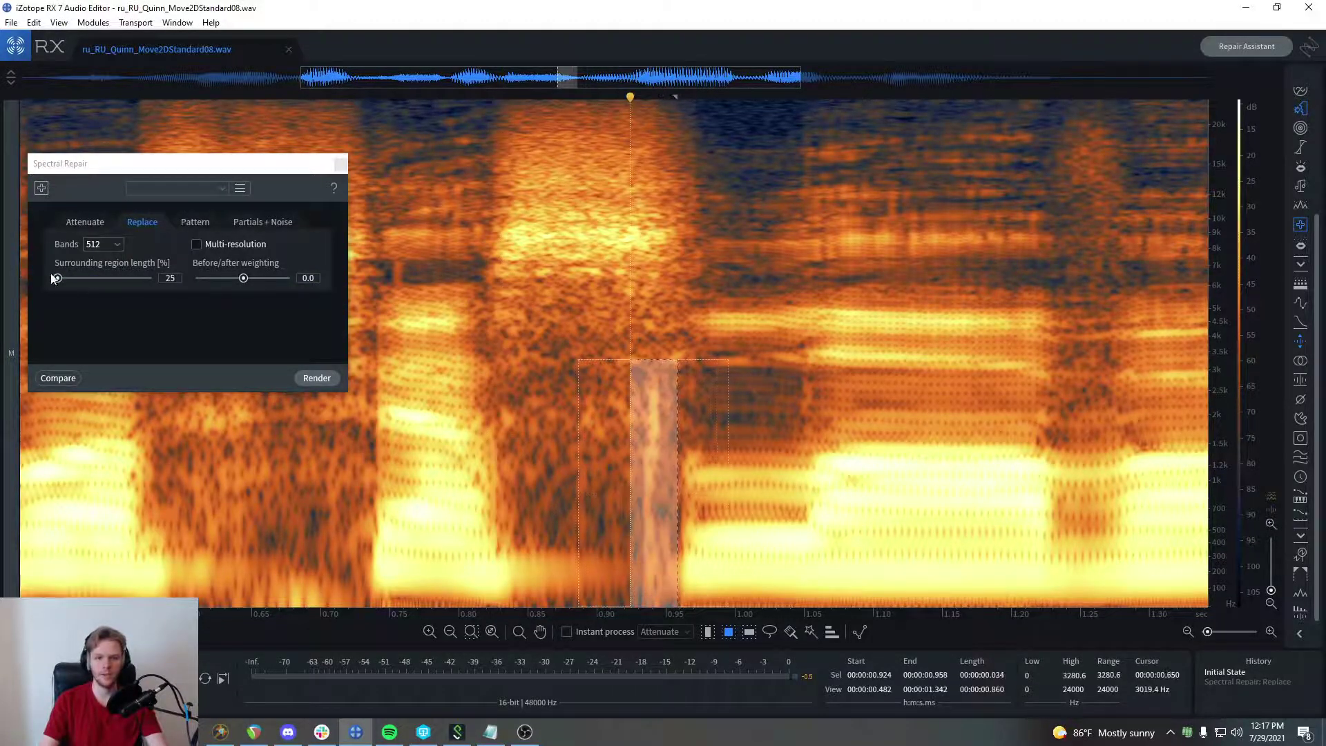
left_click_drag(57, 279, 535, 359)
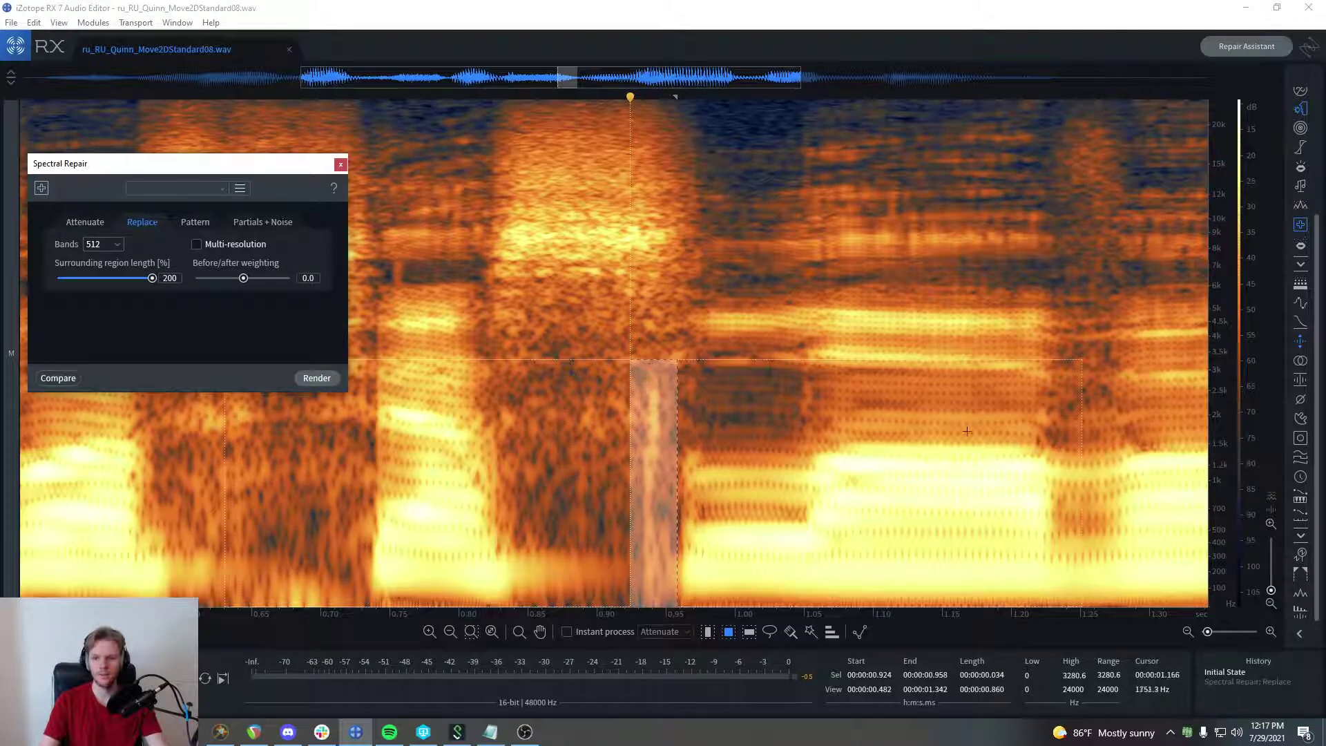
left_click(316, 378)
scroll(56, 464, "down", 3)
left_click(56, 465)
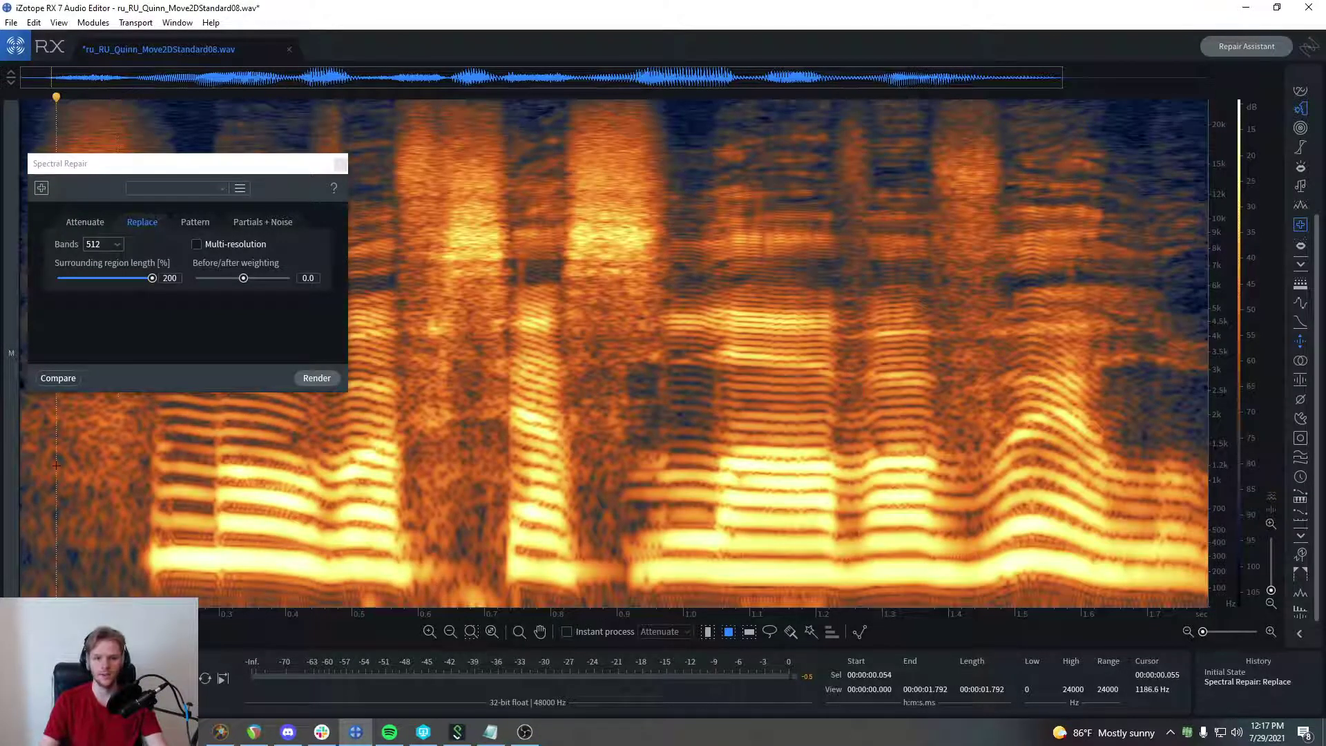
Step: Audition the Replace repair with 200% surrounding region length from near the start of the recording, and undo it
left_click(102, 456)
key("space")
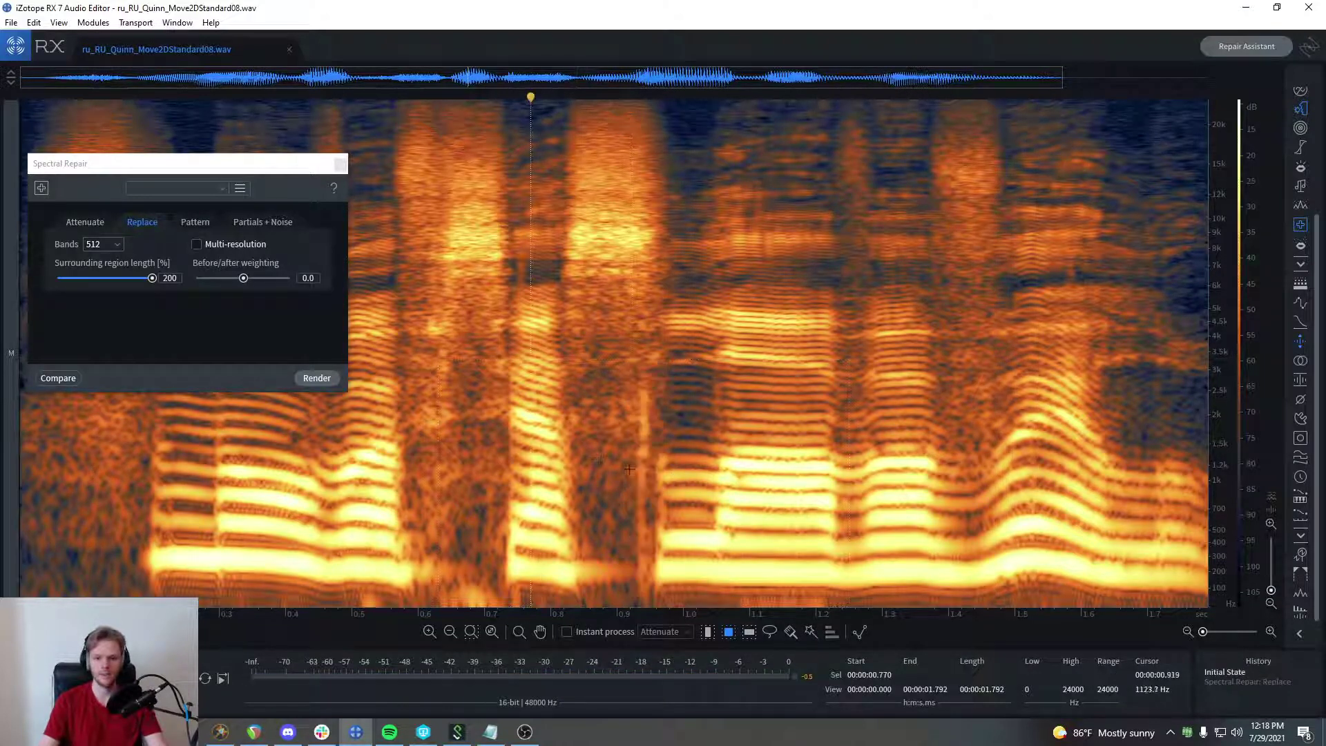
Step: Mark the click near 0.94 s, the noise at about 0.64 to 0.71 s, and the voiced sound at about 1.062 to 1.158 s
left_click_drag(617, 359, 661, 605)
left_click(423, 401)
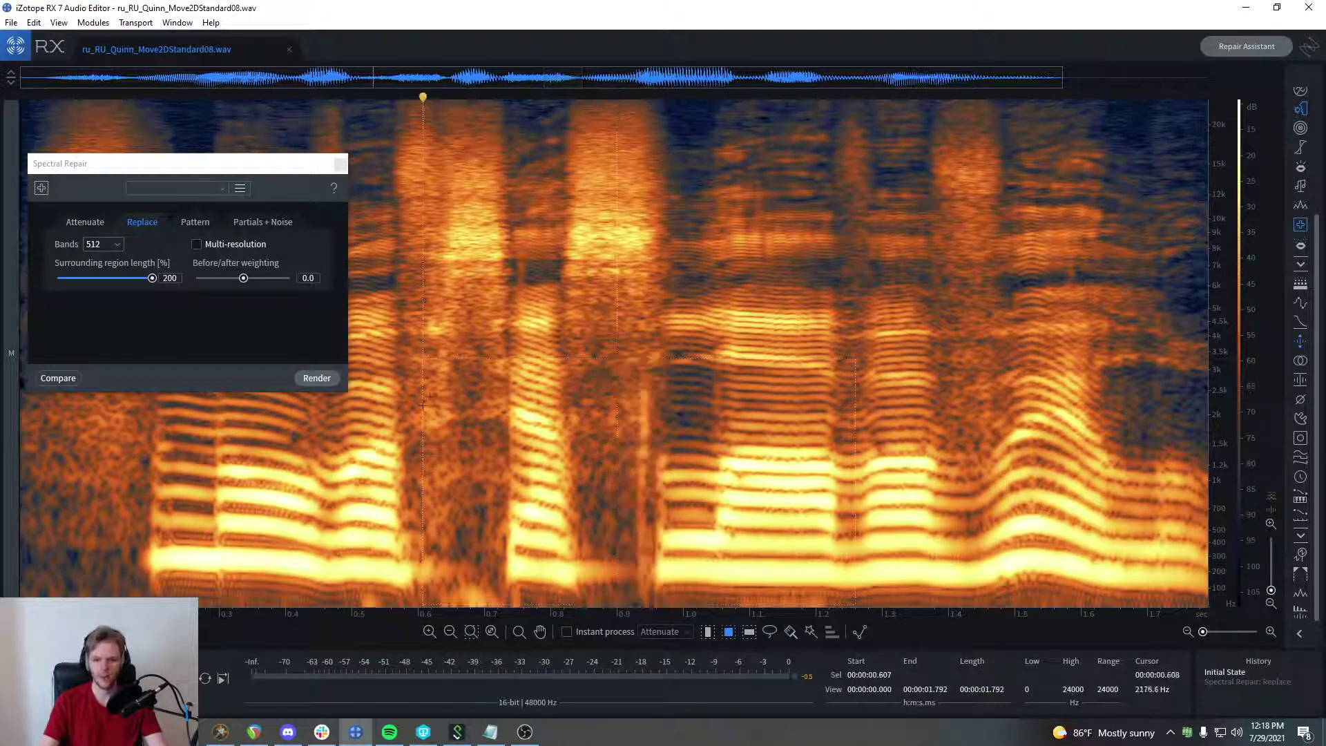
left_click_drag(443, 371, 492, 585)
left_click_drag(723, 418, 787, 577)
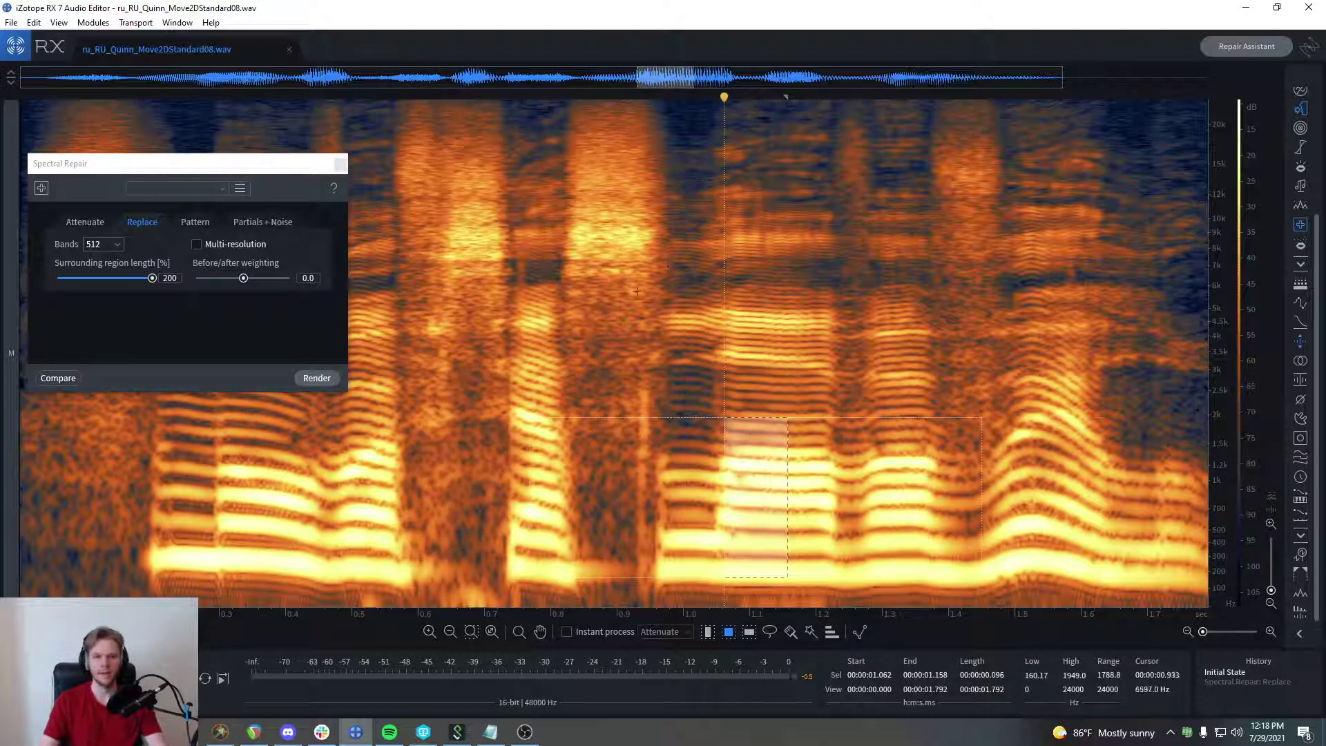
Step: Cut the click at about 0.926 to 0.955 s, below 3223 Hz, and paste it into the consonant noise at about 0.879 s
left_click(636, 425)
scroll(642, 422, "up", 1)
scroll(641, 423, "up", 1)
left_click_drag(625, 361, 664, 606)
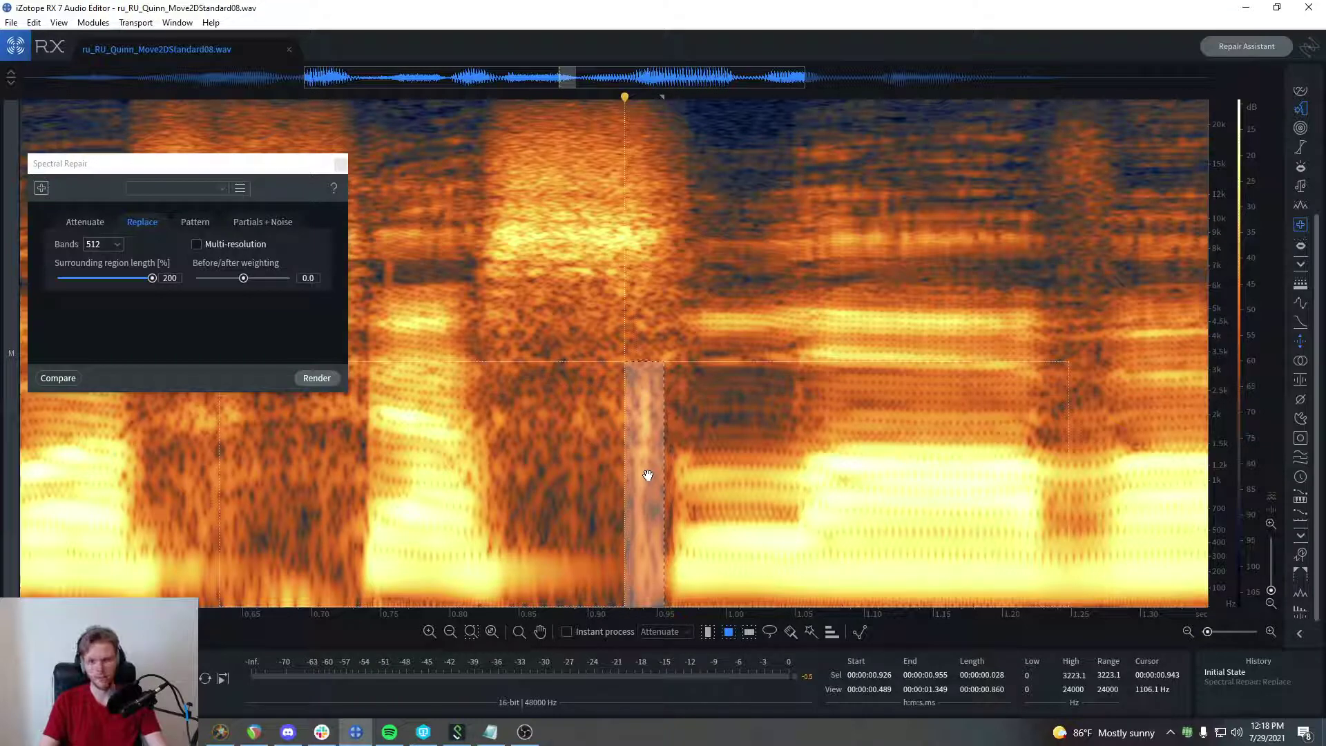
key("ctrl+x")
left_click_drag(559, 356, 642, 532)
key("ctrl+v")
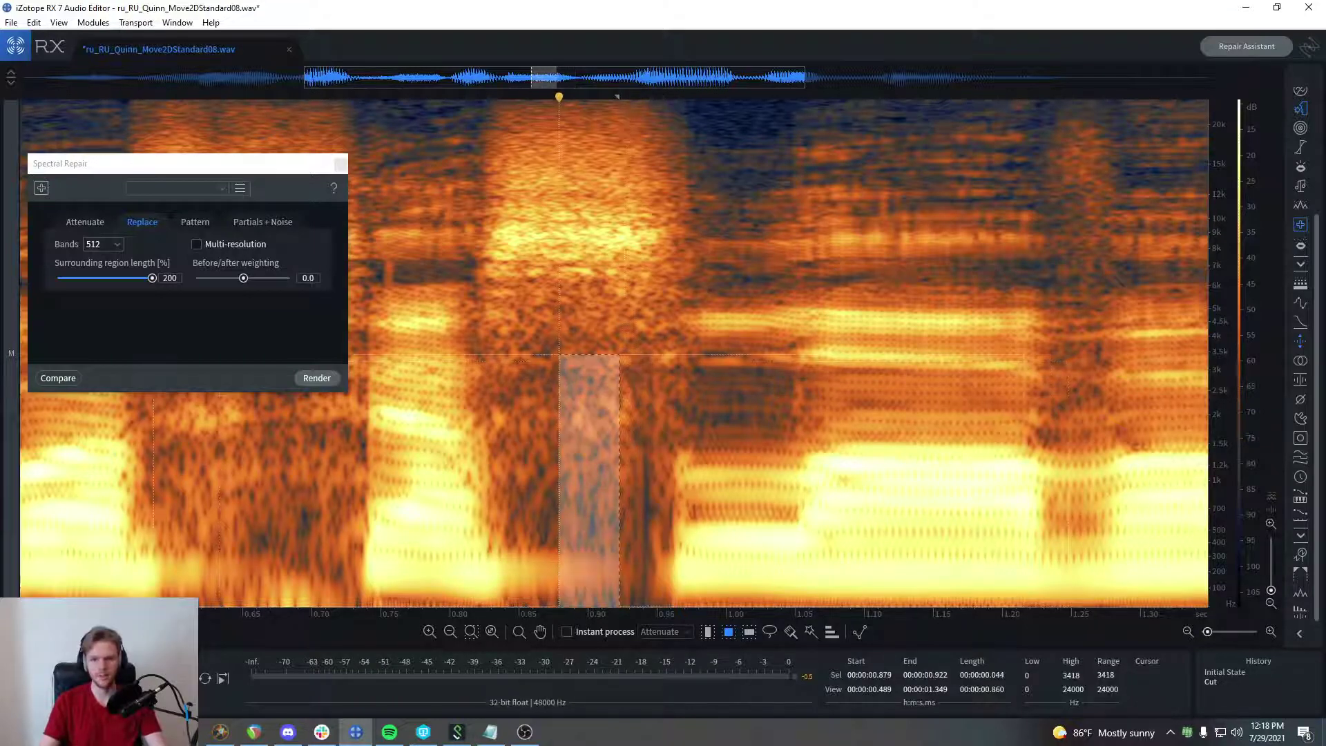
left_click(529, 414)
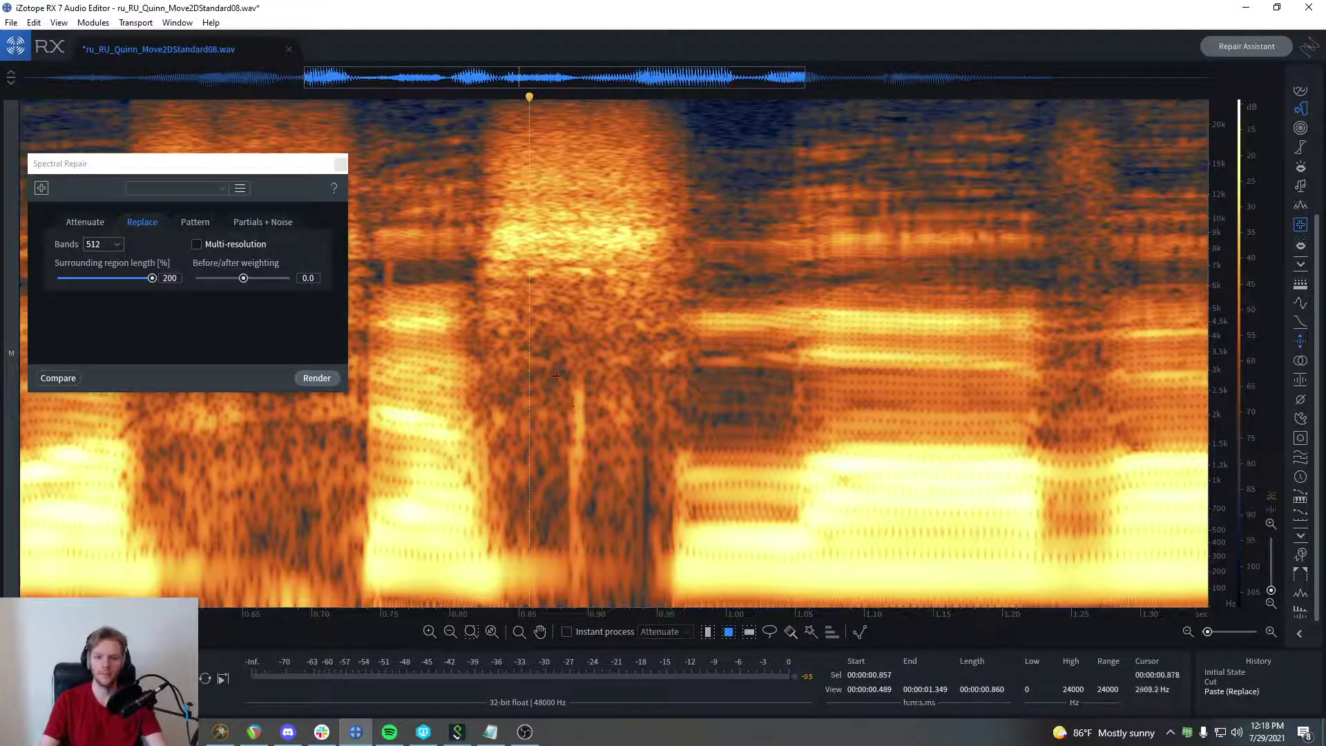
Step: Select the pasted click at about 0.878 to 0.904 s, below 3148 Hz, and set the Replace surrounding region length to 25%
left_click_drag(553, 373, 587, 606)
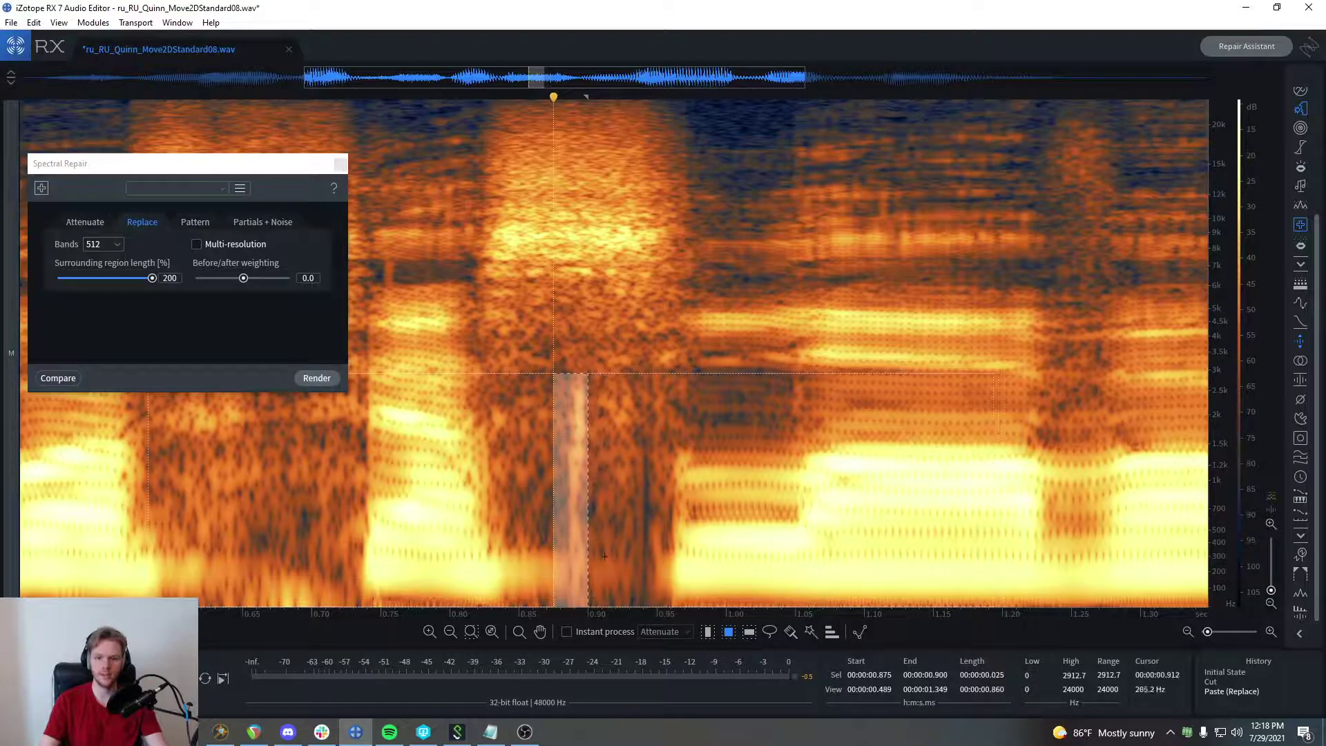
left_click(615, 553)
left_click_drag(555, 364, 593, 606)
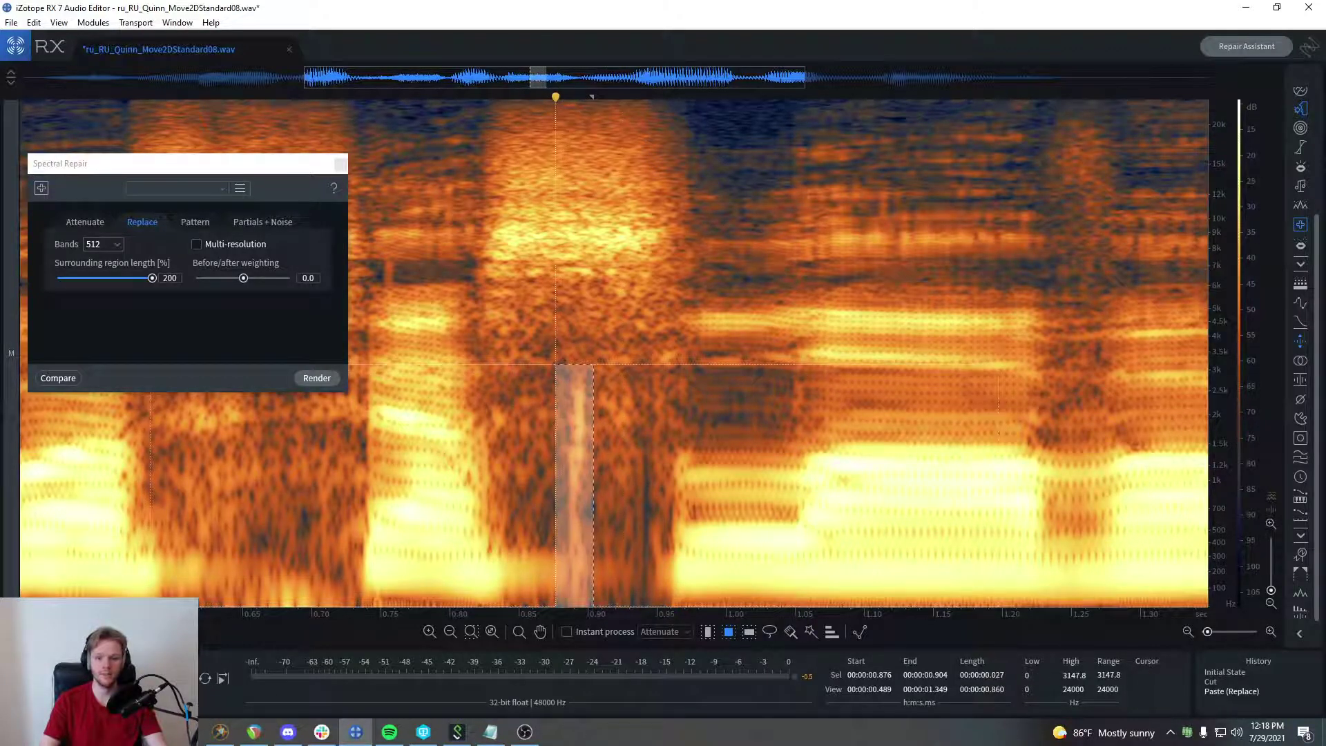
left_click_drag(555, 483, 558, 483)
left_click_drag(152, 278, 58, 277)
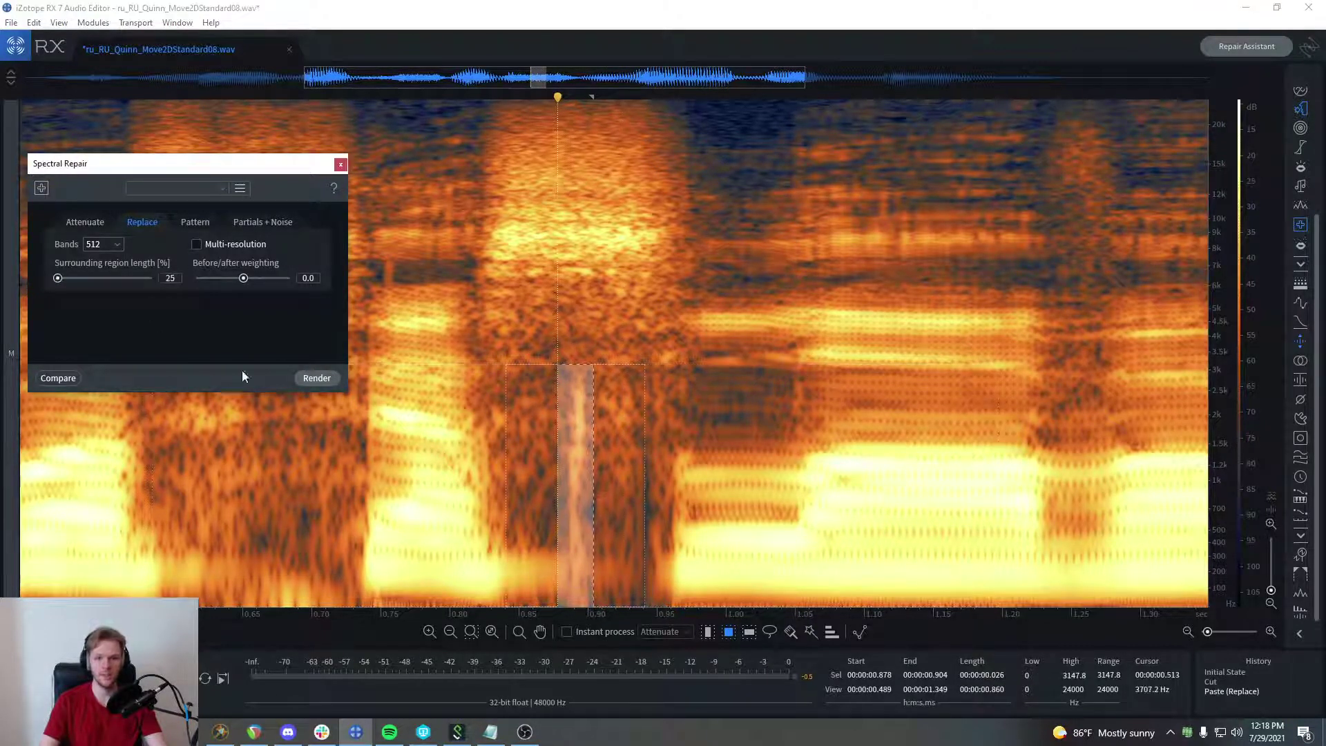
Step: Mark the pasted click at about 0.870 to 0.922 s, clear the selection, and audition the recording from the start
scroll(605, 368, "down", 5)
left_click(606, 373)
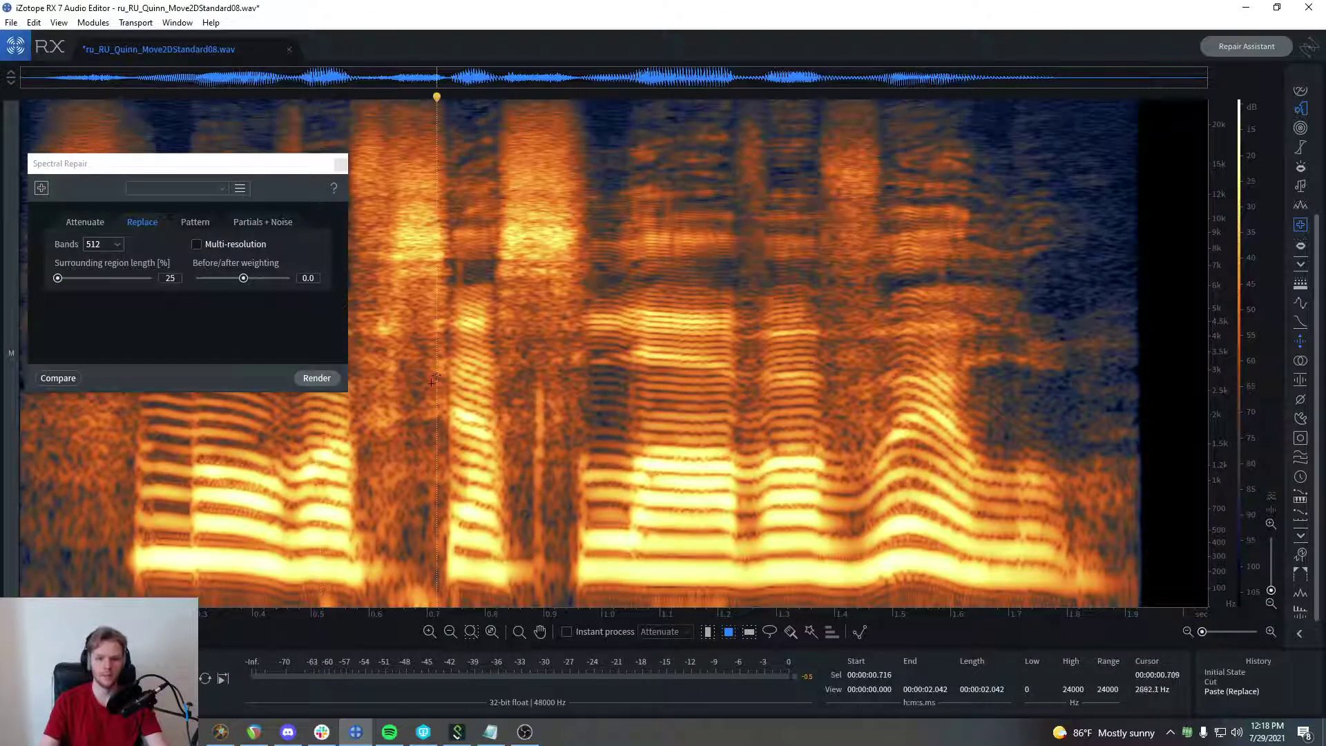
left_click_drag(527, 376, 573, 566)
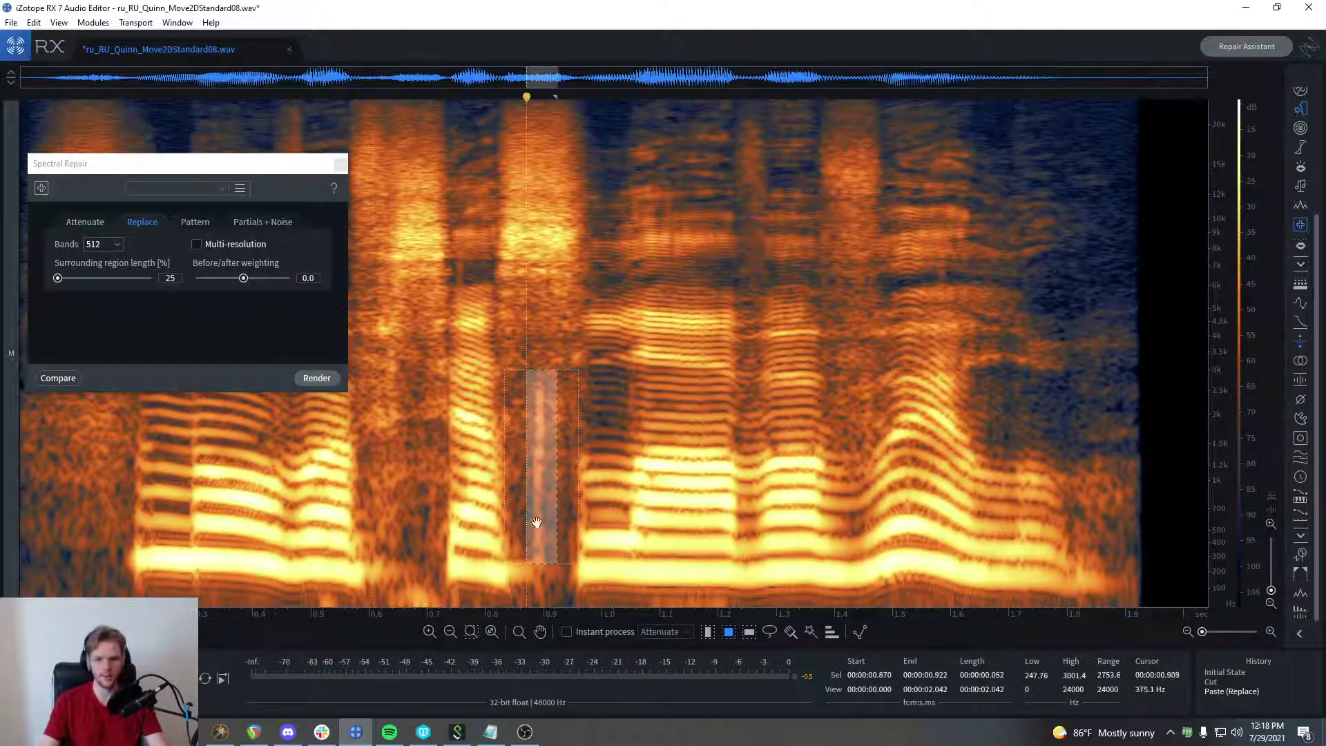
left_click(375, 402)
key("Home")
key("space")
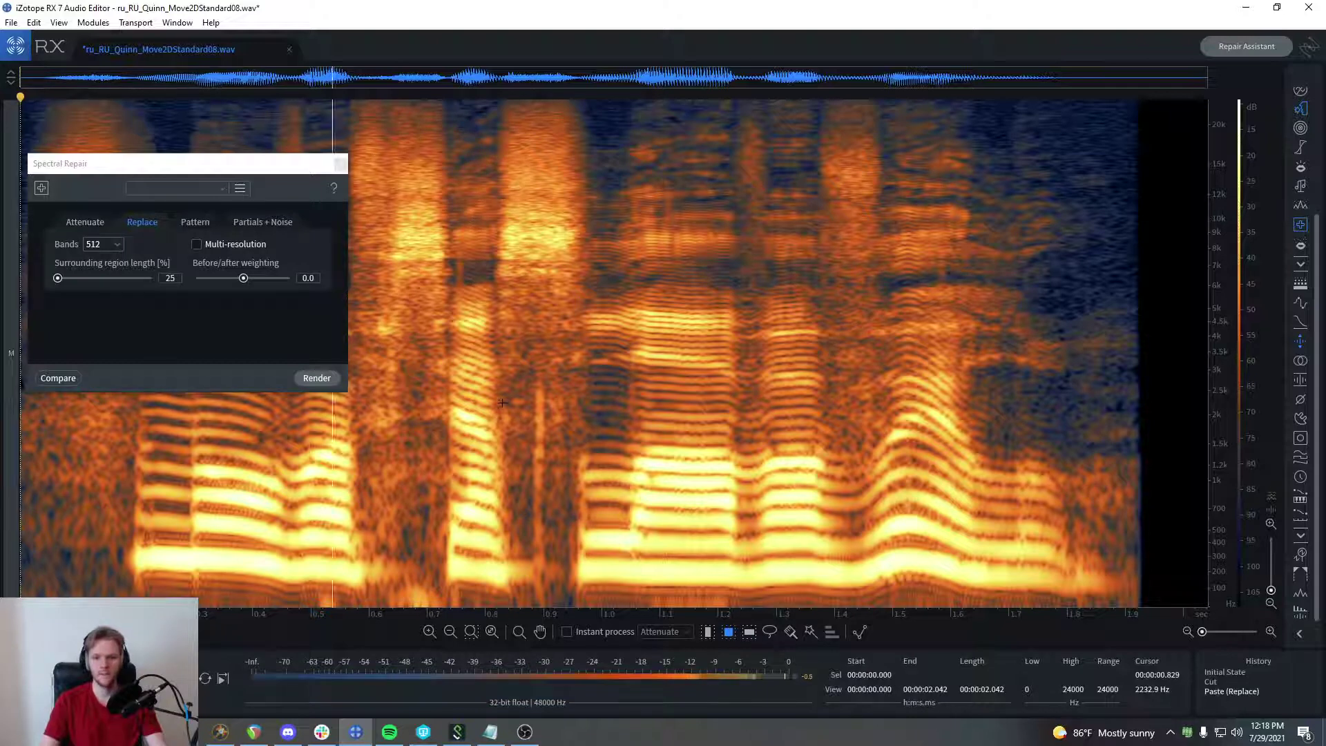
Step: Render Replace with 25% surrounding region length on the pasted click at about 0.873 to 0.900 s, and audition from about 0.132 s
left_click_drag(528, 378, 549, 557)
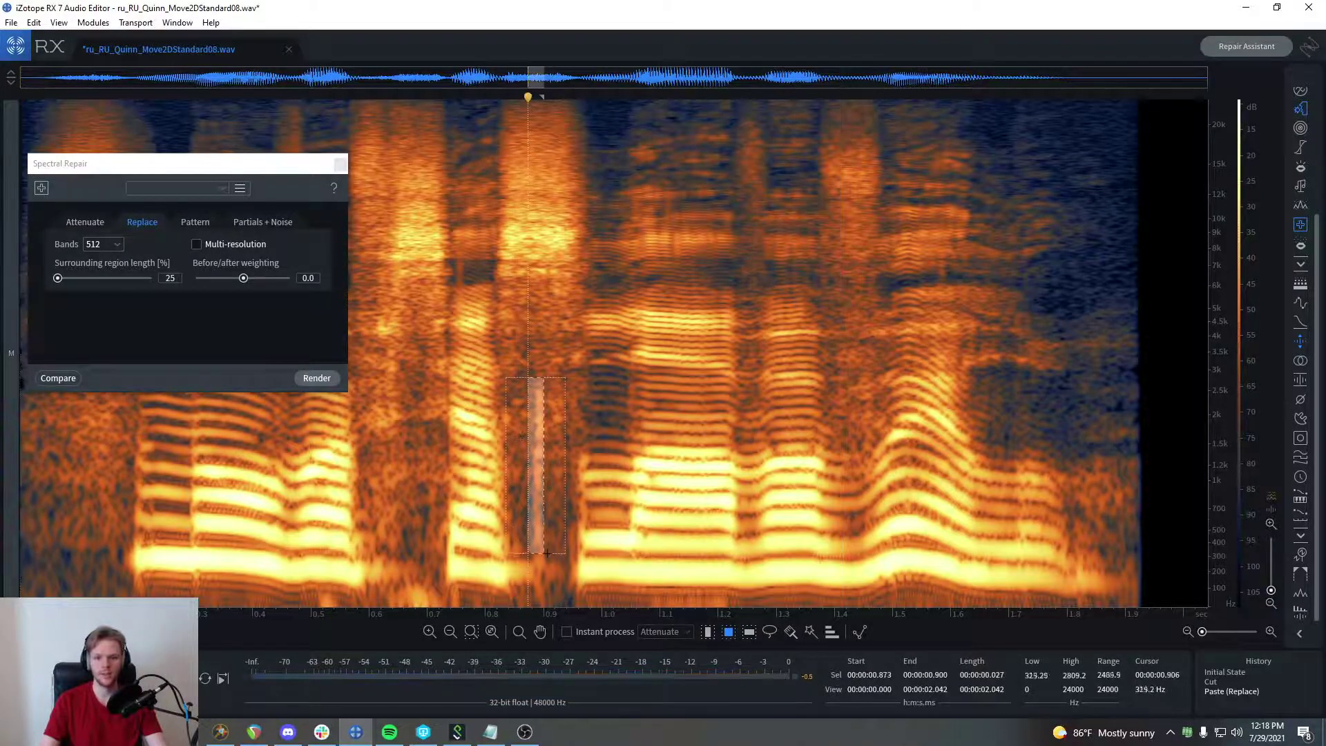
left_click(314, 378)
left_click(97, 415)
key("space")
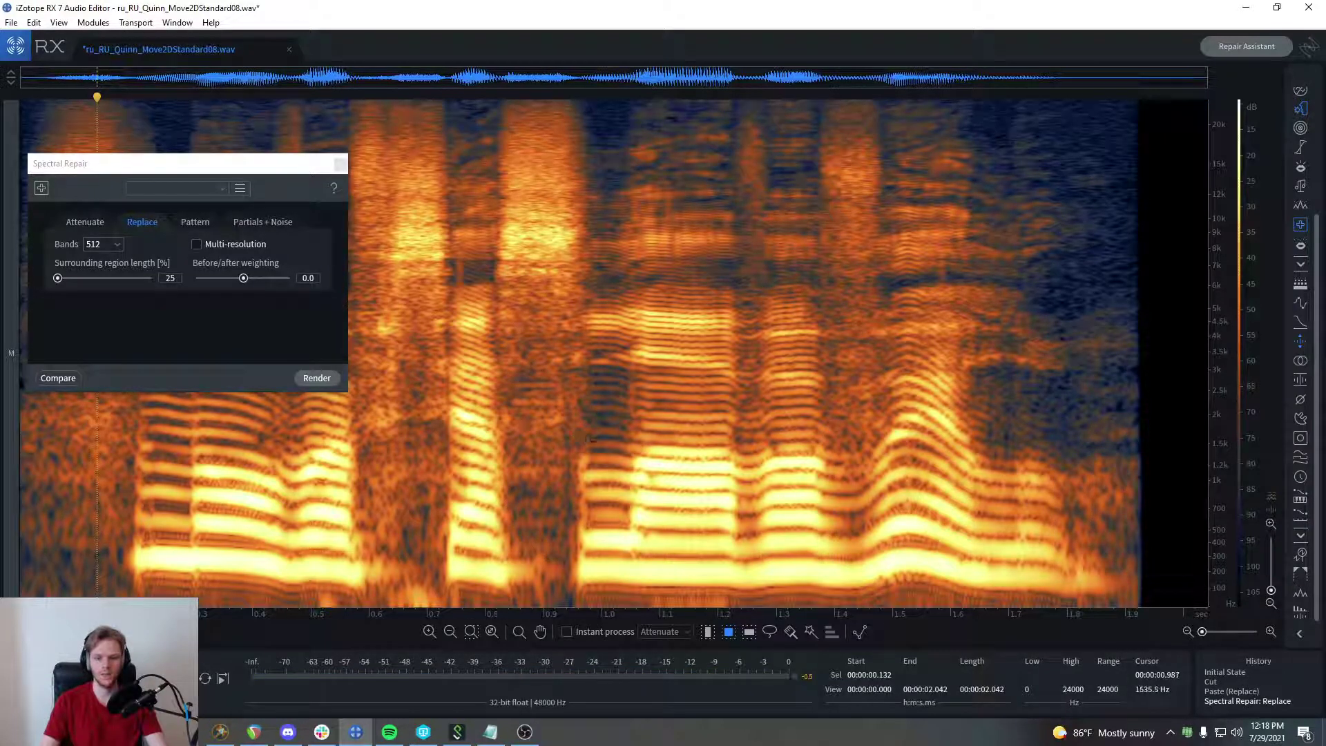
Step: Mark the dark gap at about 0.932 to 0.957 s, and shift the selection onto the repaired noise at about 0.891 to 0.916 s
scroll(557, 434, "up", 3)
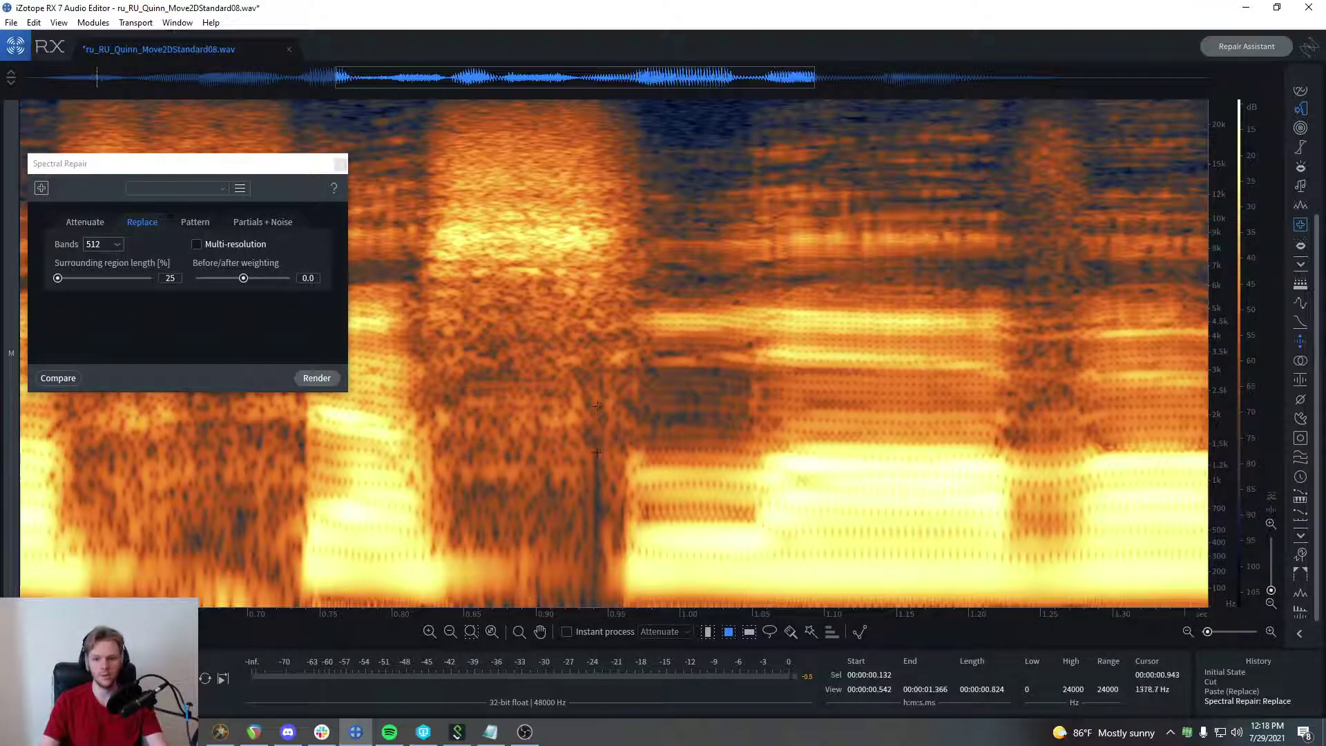
left_click_drag(585, 373, 615, 597)
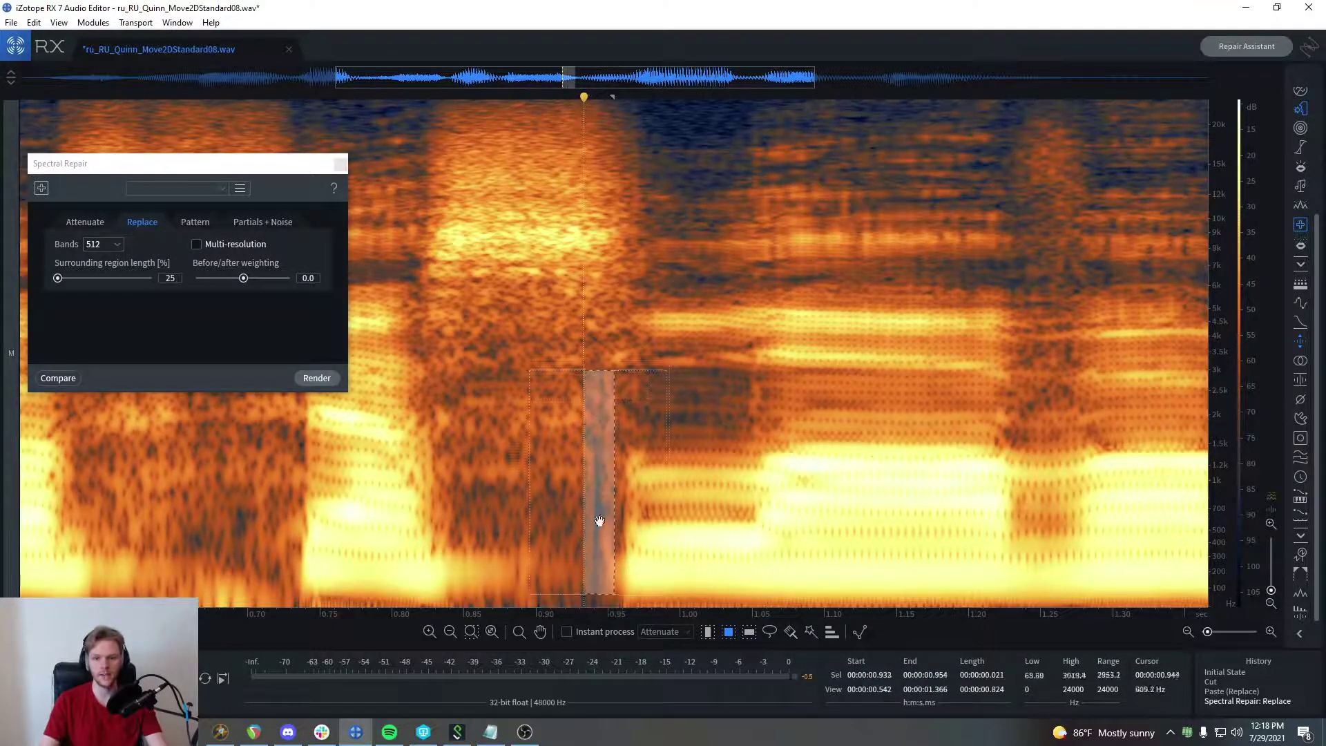
left_click_drag(618, 372, 582, 611)
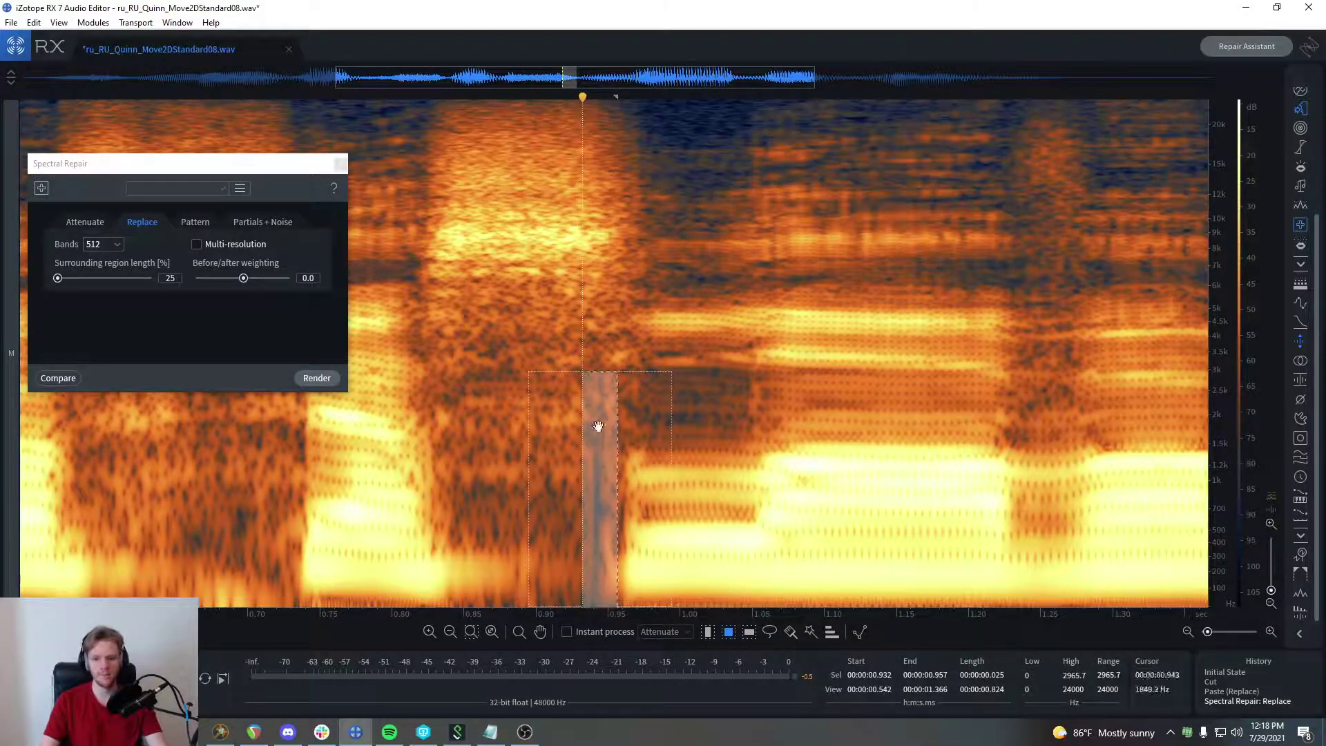
left_click_drag(594, 429, 539, 421)
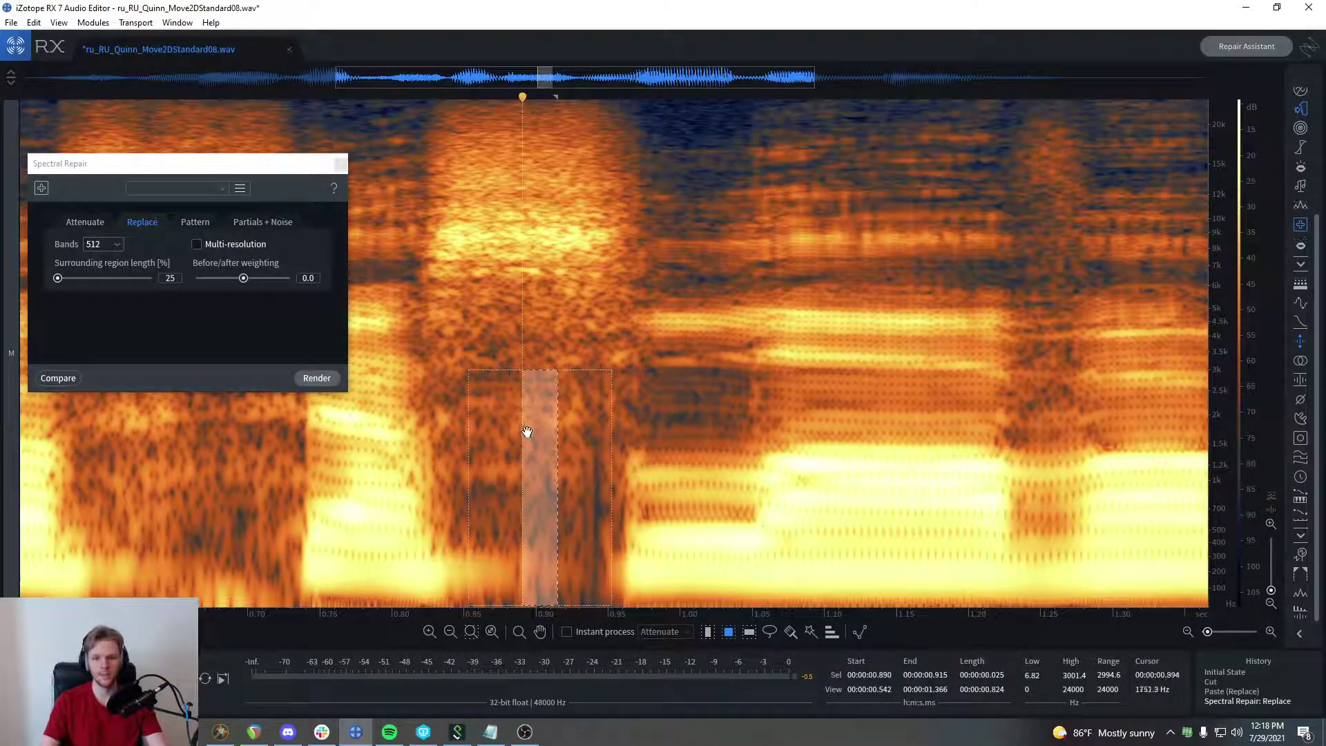
mouse_move(552, 424)
left_mouse_down()
mouse_move(594, 434)
mouse_move(536, 423)
mouse_move(592, 438)
mouse_move(589, 415)
mouse_move(595, 435)
mouse_move(539, 430)
left_mouse_up()
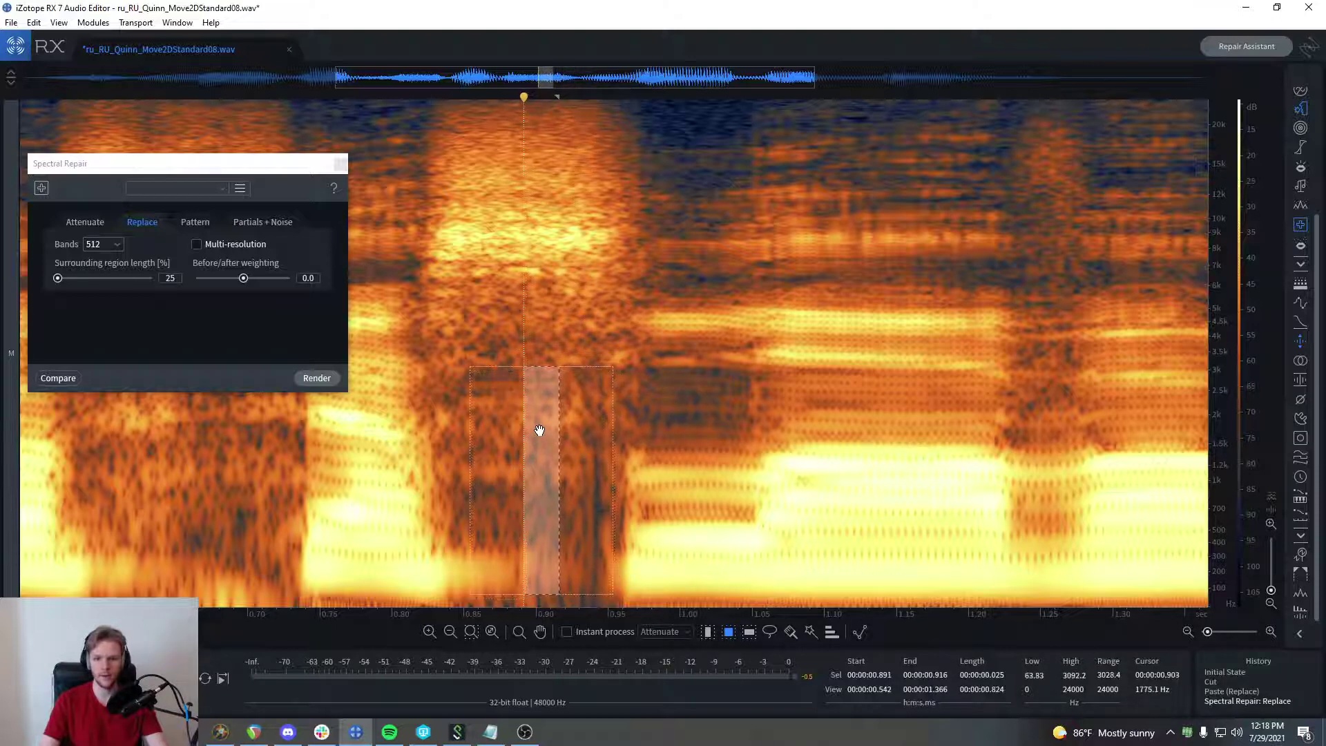
Step: Mark the consonant noise at about 0.842 to 0.962 s, below 3438 Hz, clear the selection, and audition the recording from the start
left_click_drag(464, 359, 620, 604)
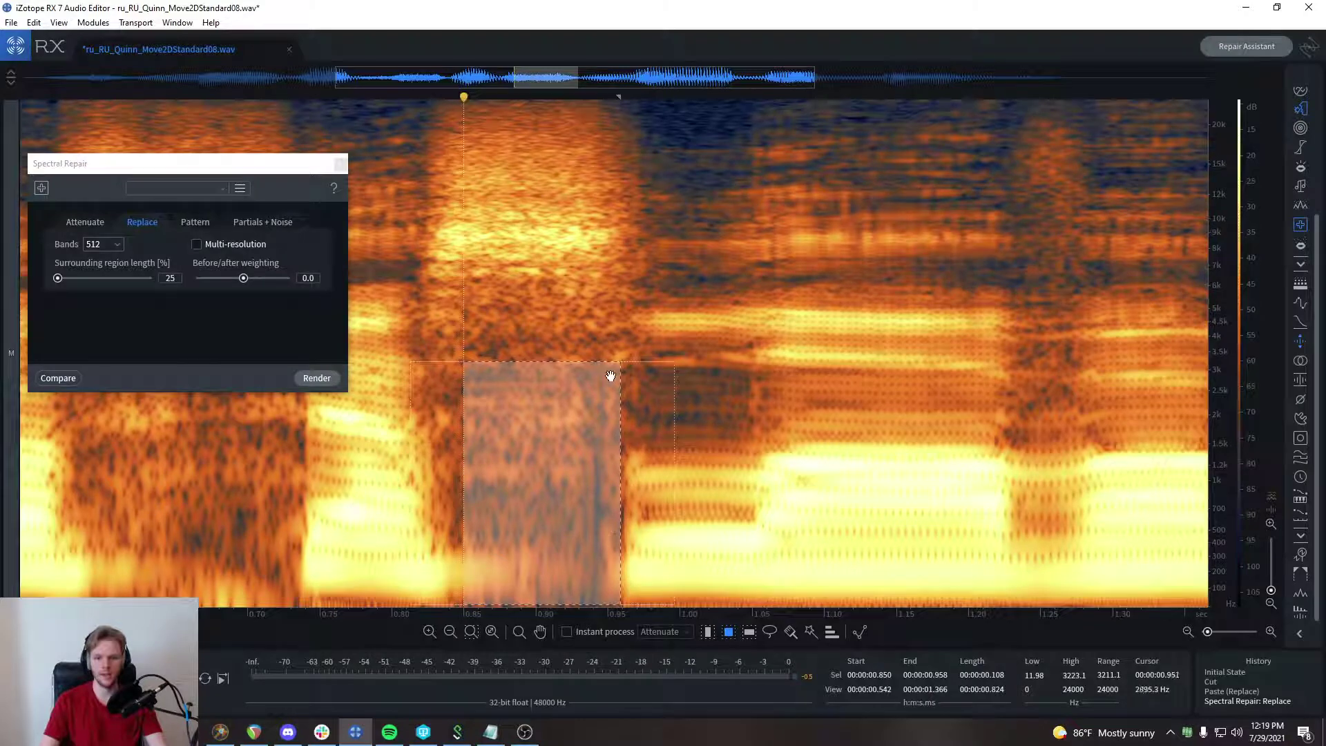
left_click_drag(626, 354, 453, 607)
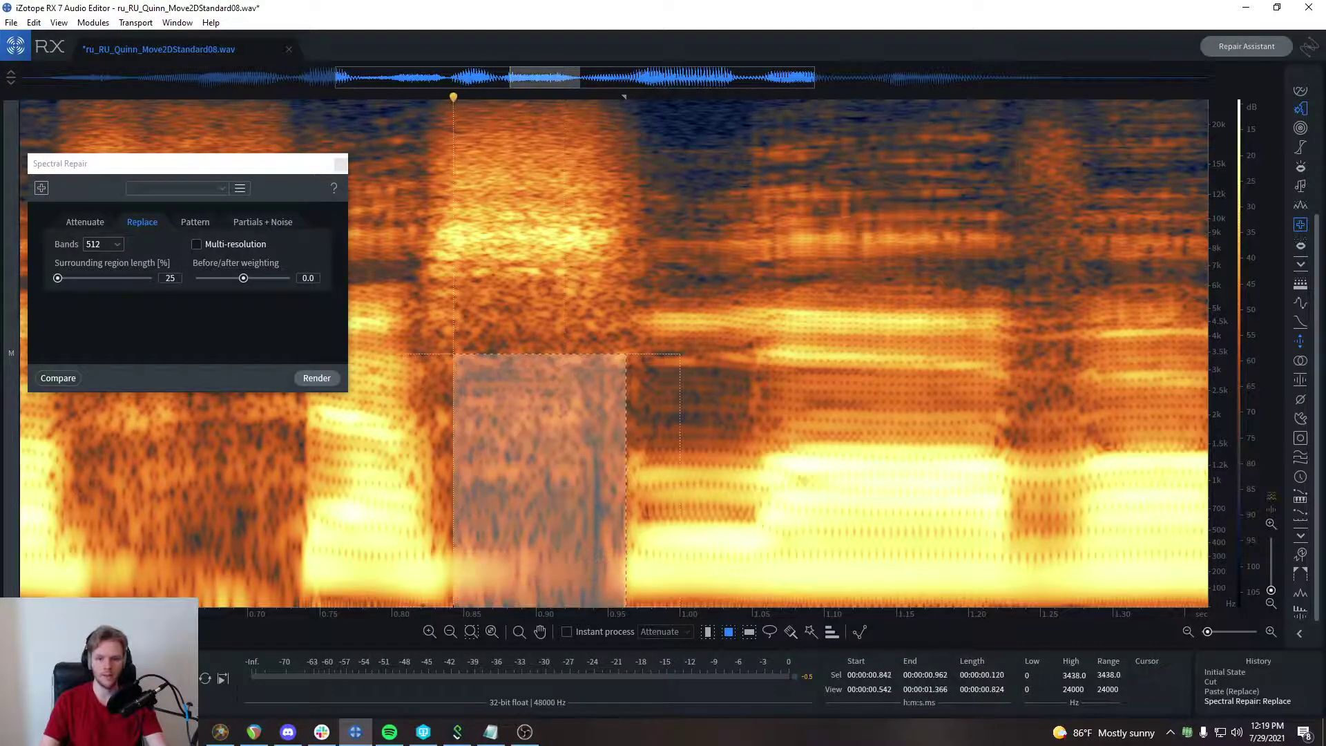
scroll(521, 453, "down", 3)
left_click(493, 264)
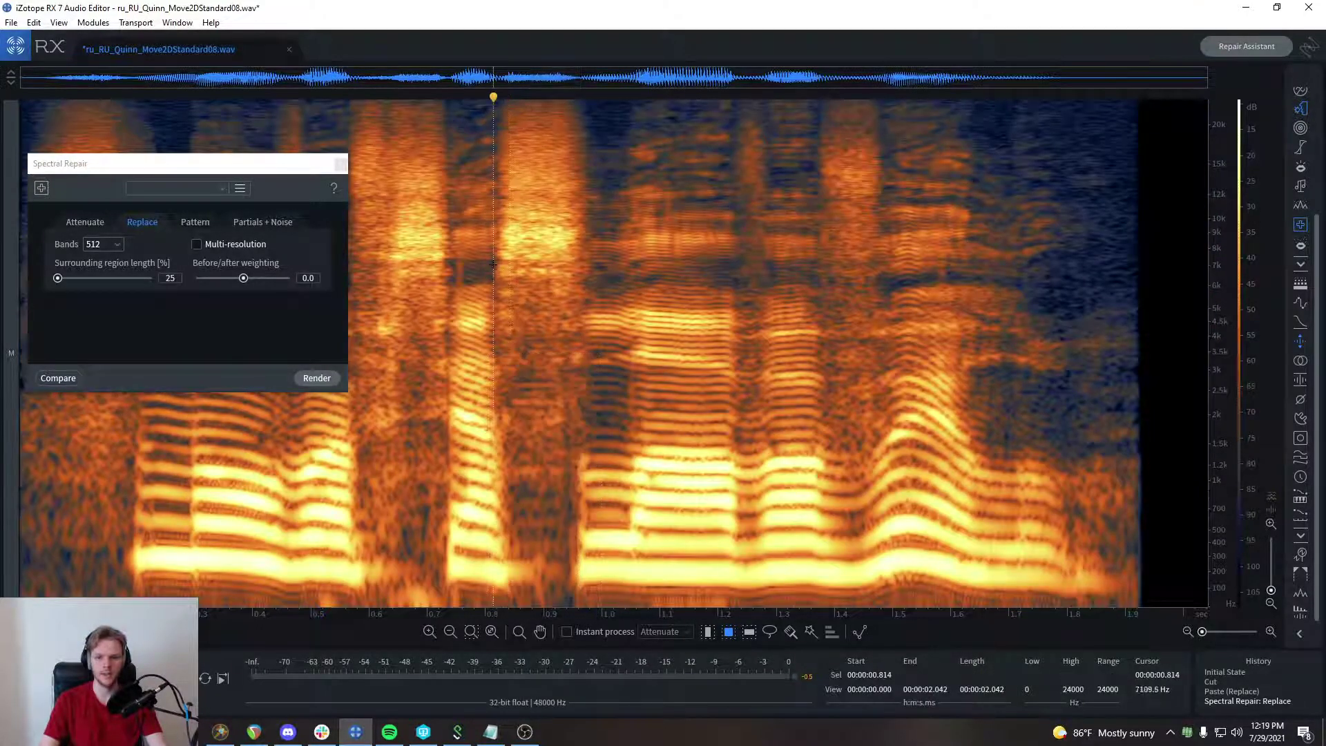
key("Home")
key("space")
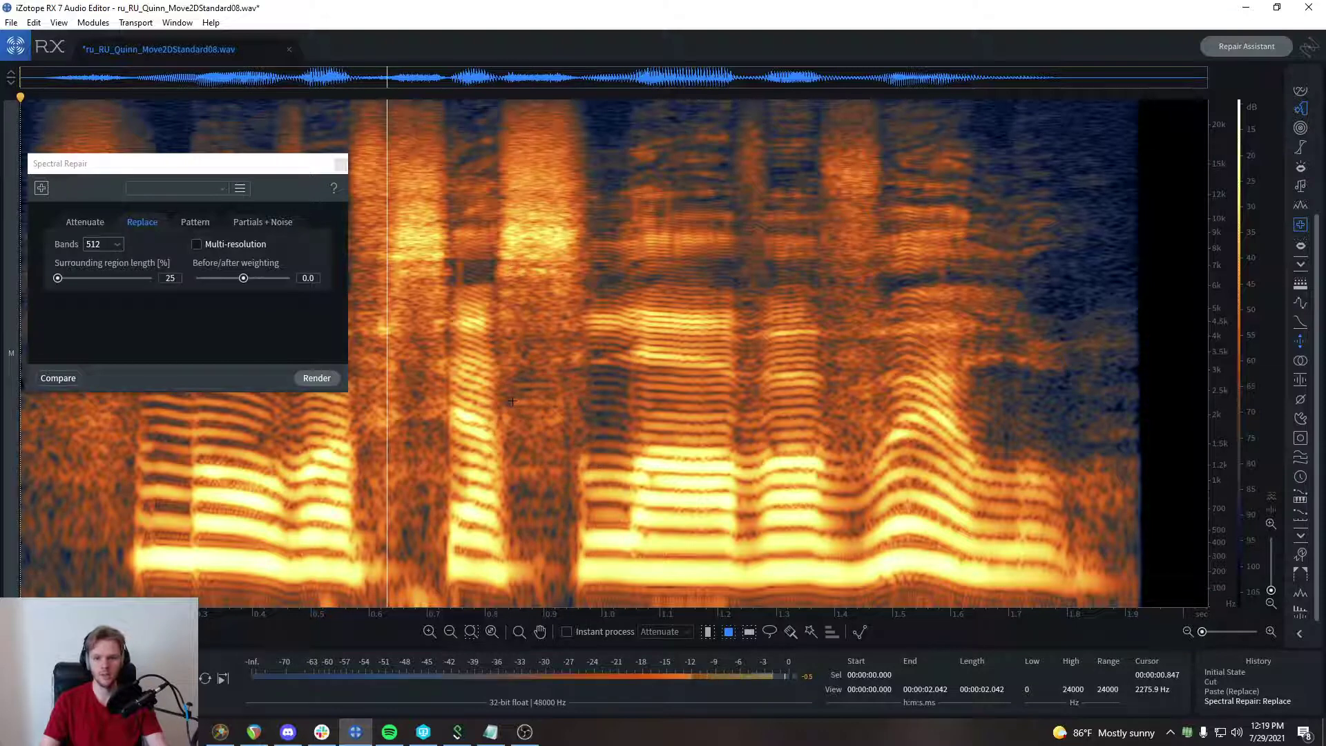